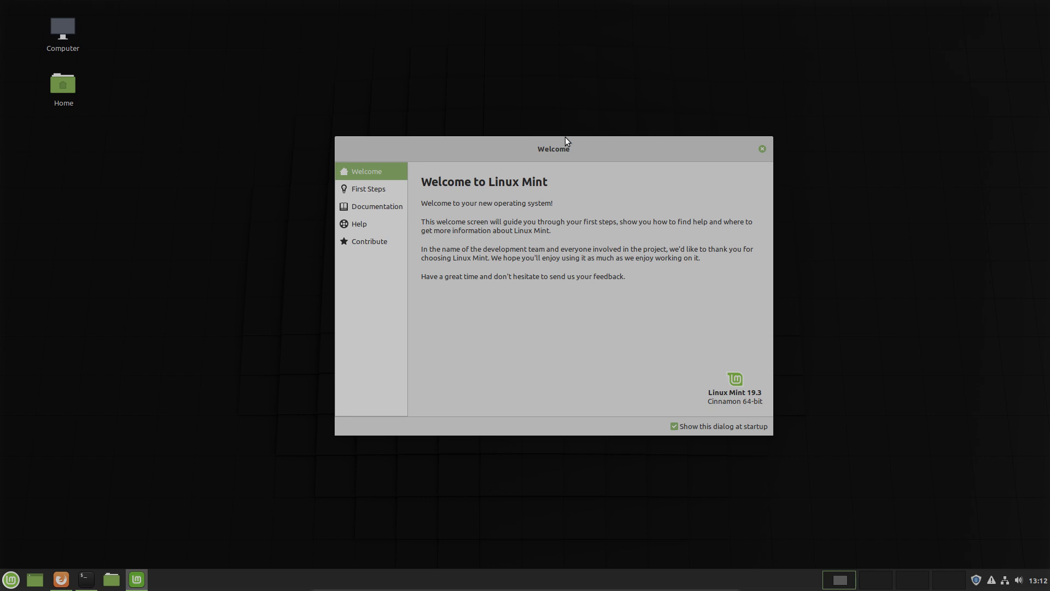
Step: Move the Welcome Screen window slightly to the right
left_click_drag(563, 145, 624, 152)
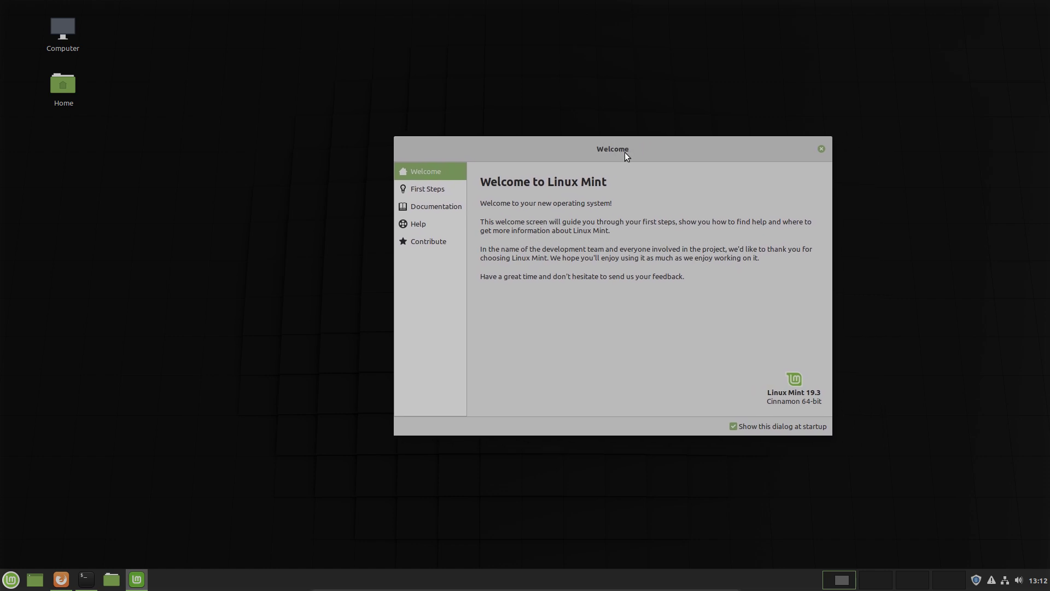
Step: Close the Welcome Screen and launch System Reports by searching 'System reports' in the menu
left_click(823, 152)
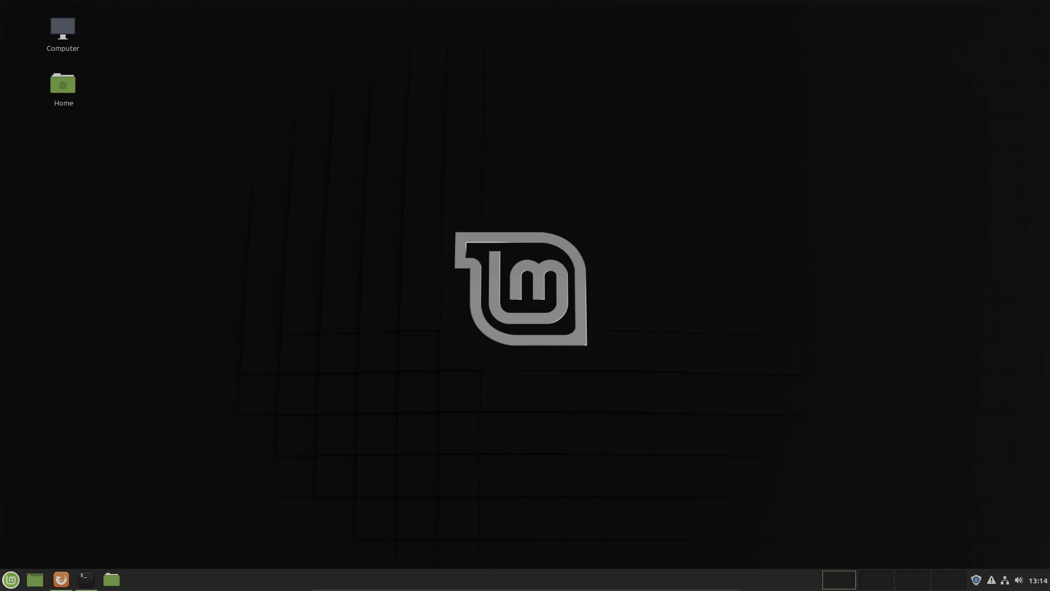
key("super")
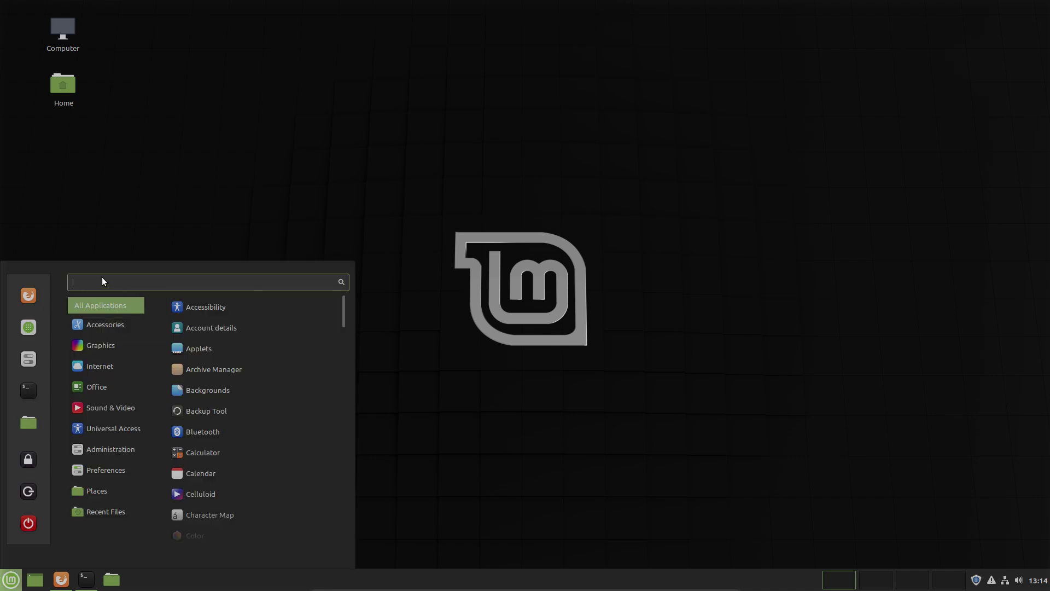
type("Systge")
key("BackSpace")
key("BackSpace")
key("BackSpace")
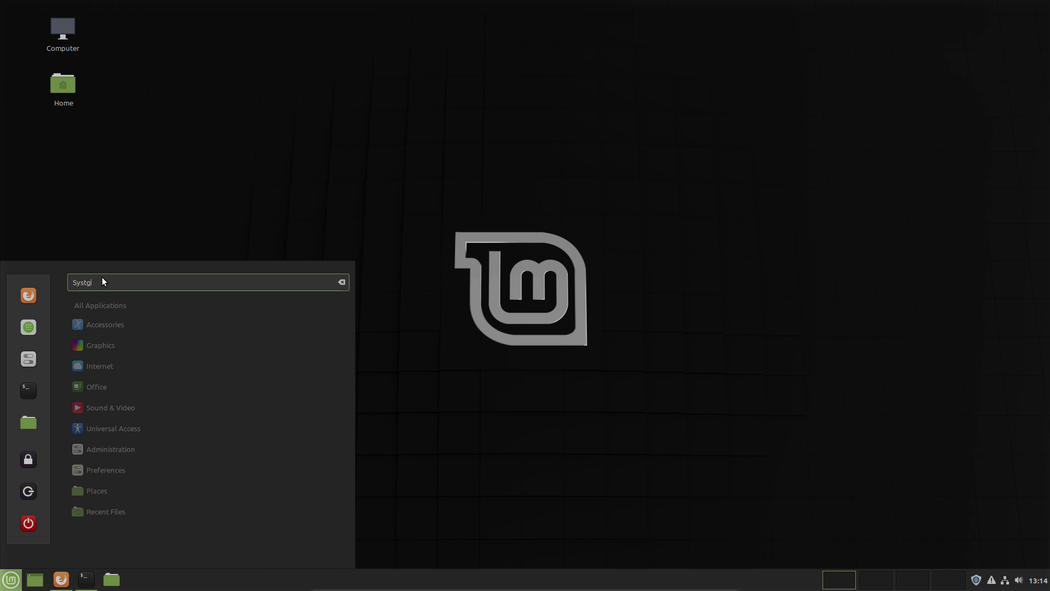
type("em reports")
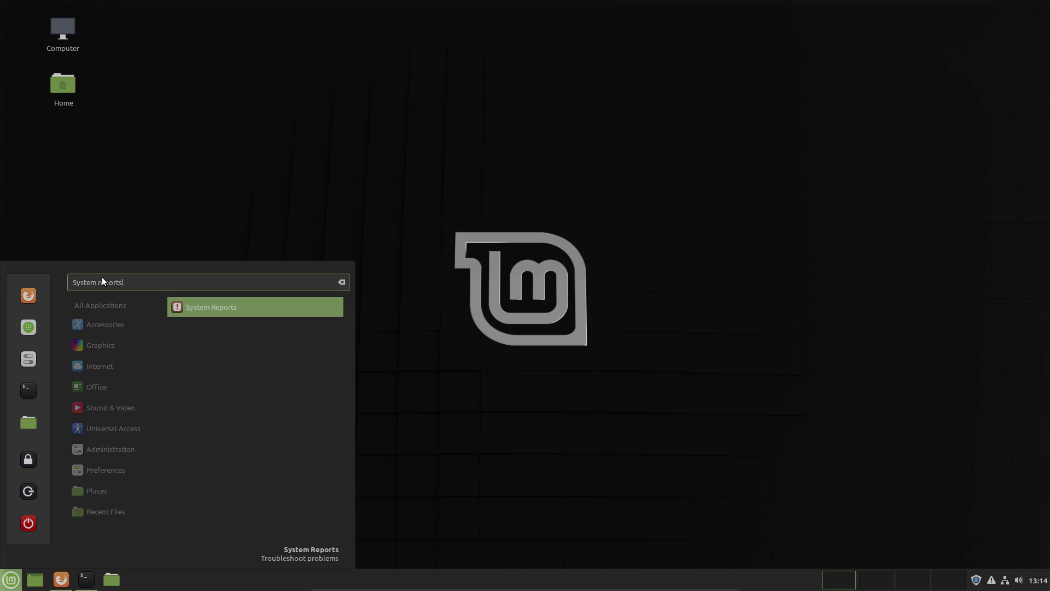
key("Return")
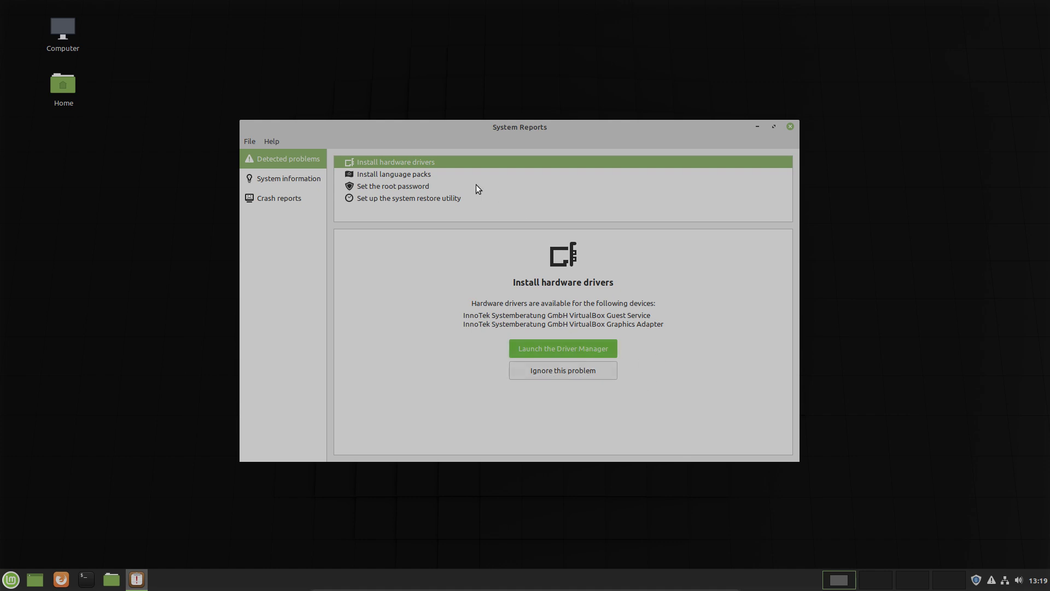
Step: Read the language packs, root password and system restore problems, then return to hardware drivers
left_click(396, 175)
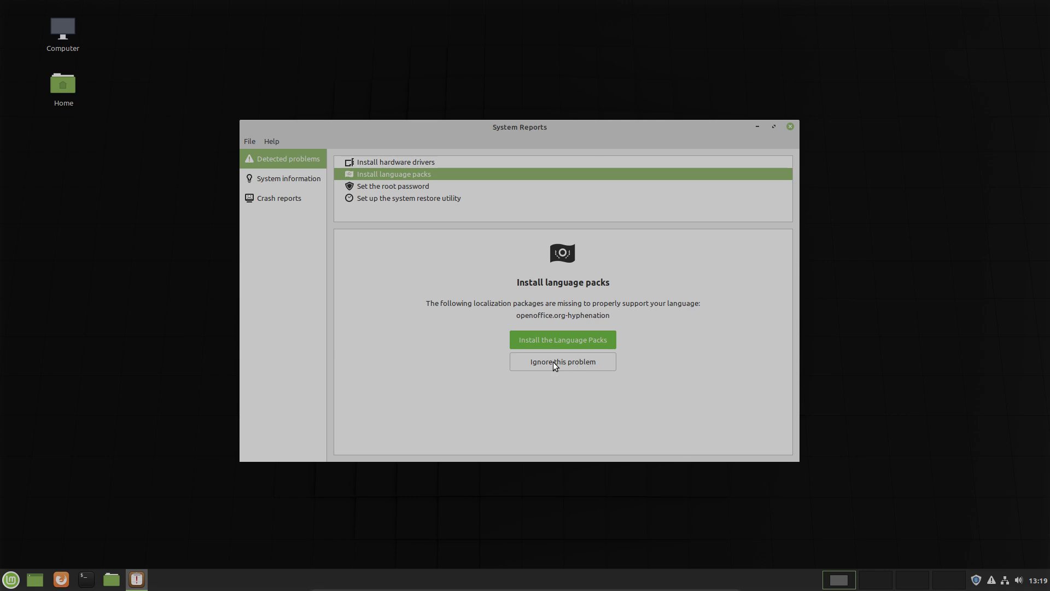
left_click(396, 190)
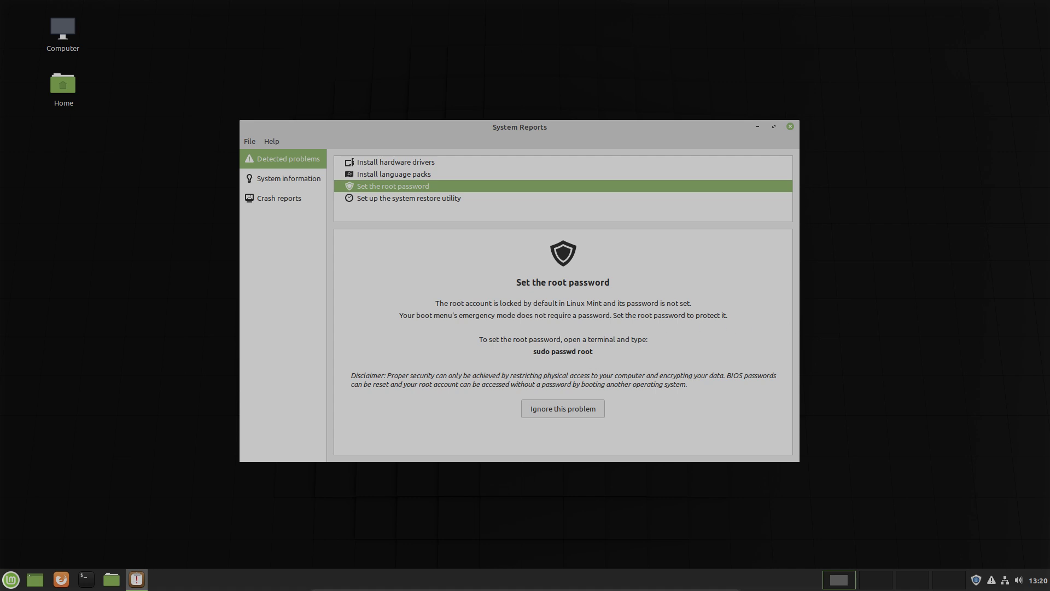
left_click(408, 198)
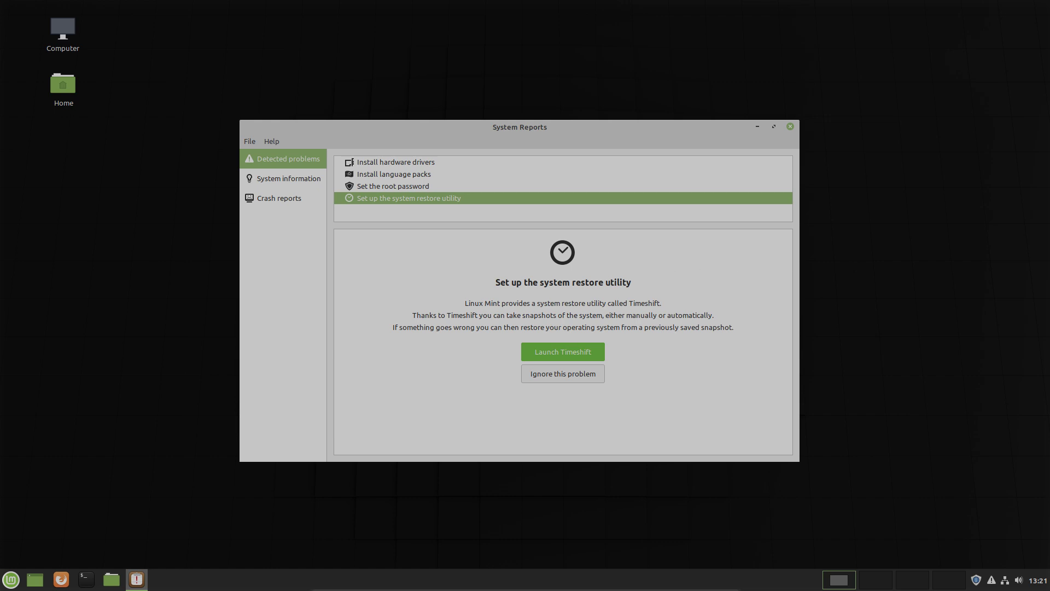
left_click(395, 162)
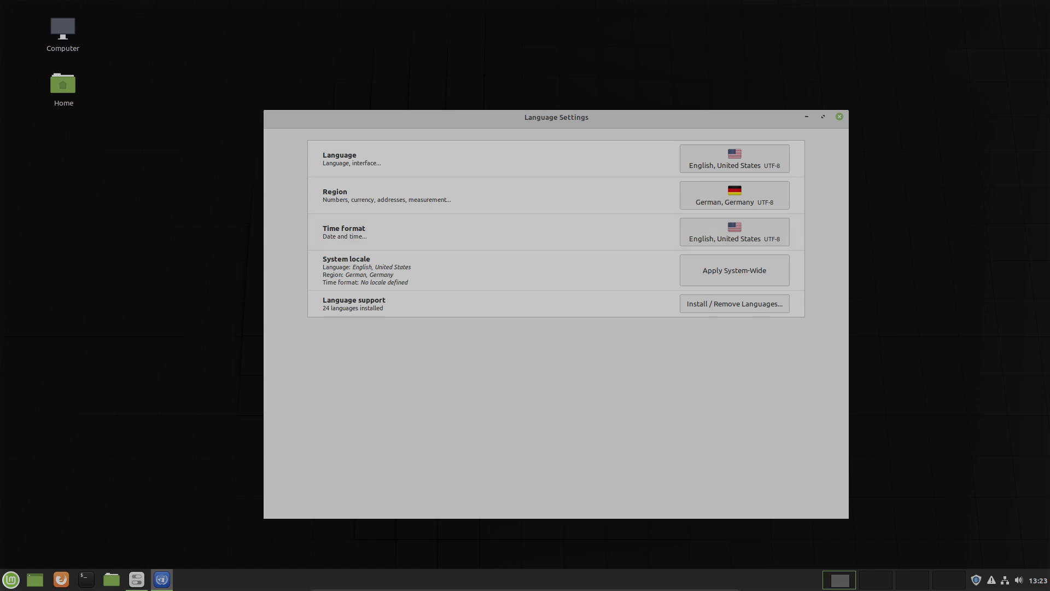
Step: Close Language Settings and set the Display's user interface scaling to Normal
key("alt+F4")
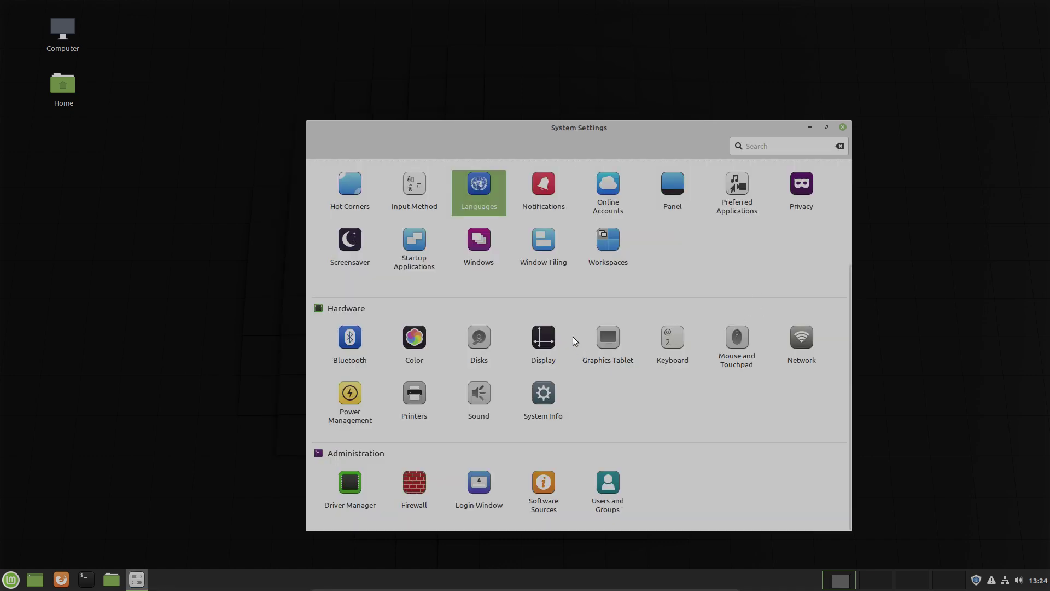
left_click(548, 338)
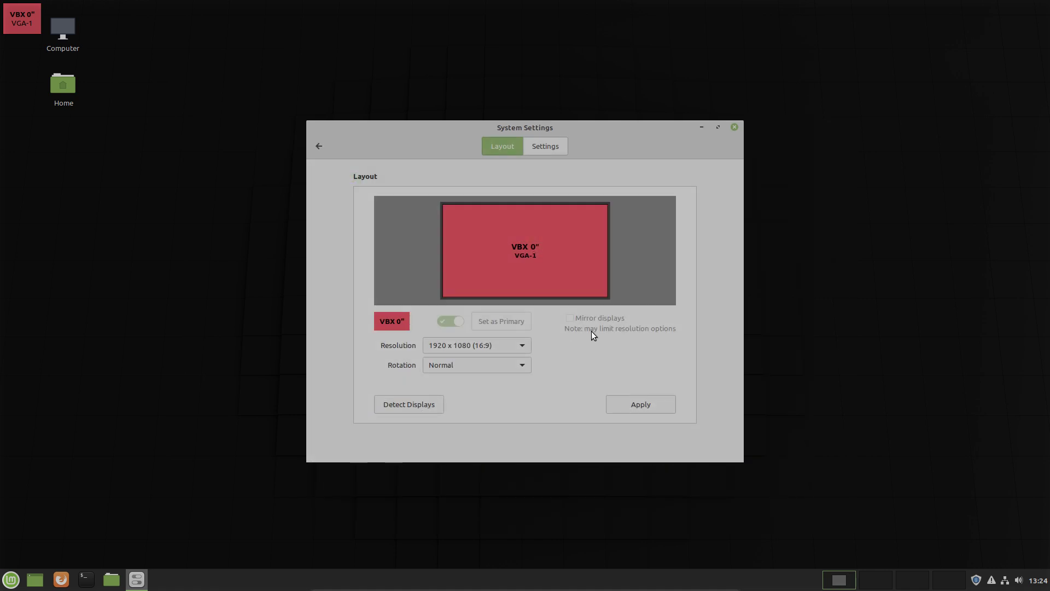
left_click(541, 149)
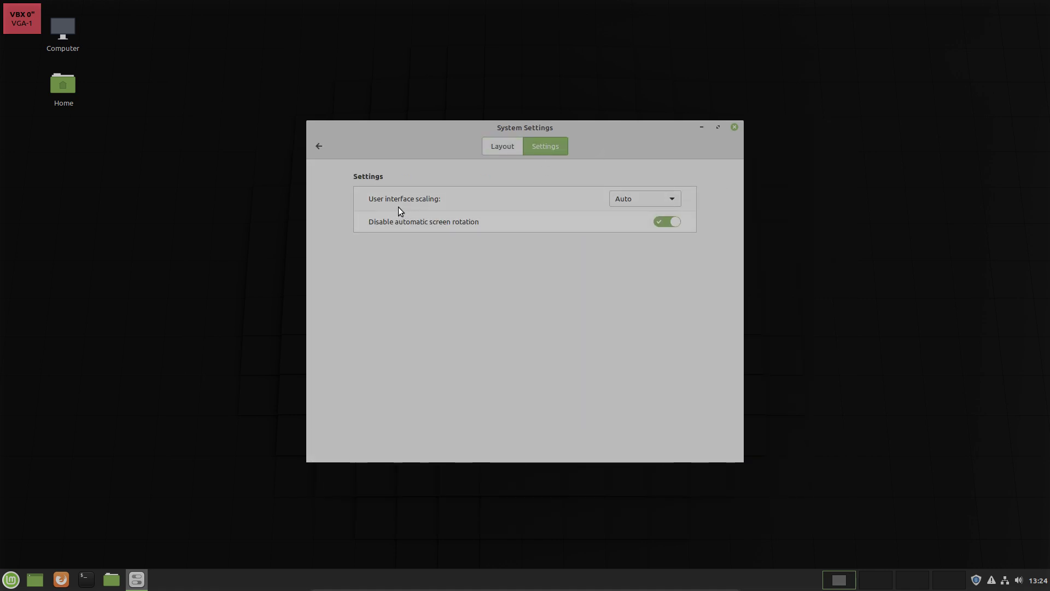
left_click(672, 198)
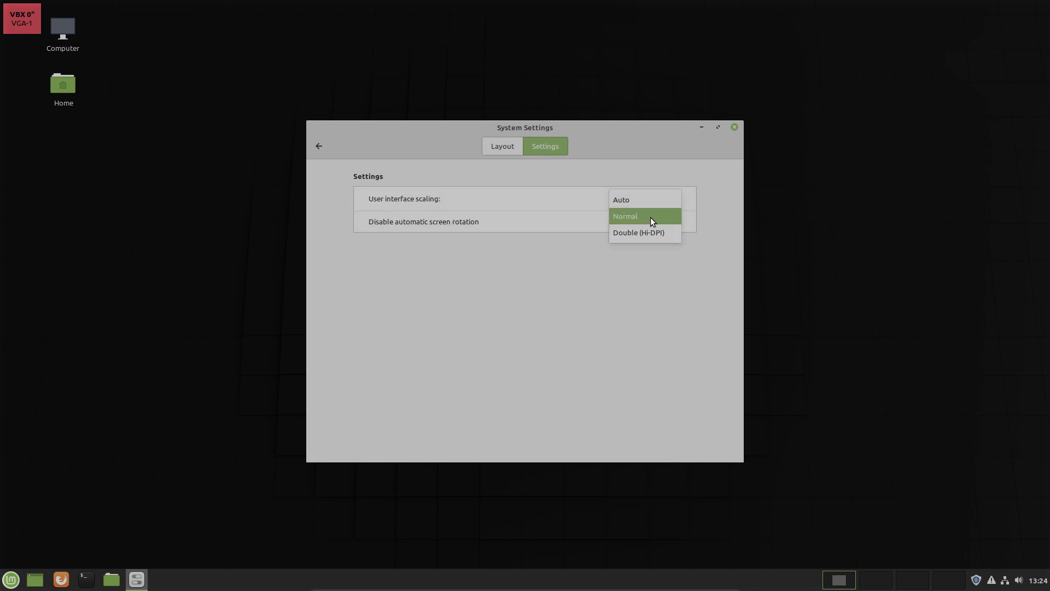
left_click(651, 219)
left_click(671, 198)
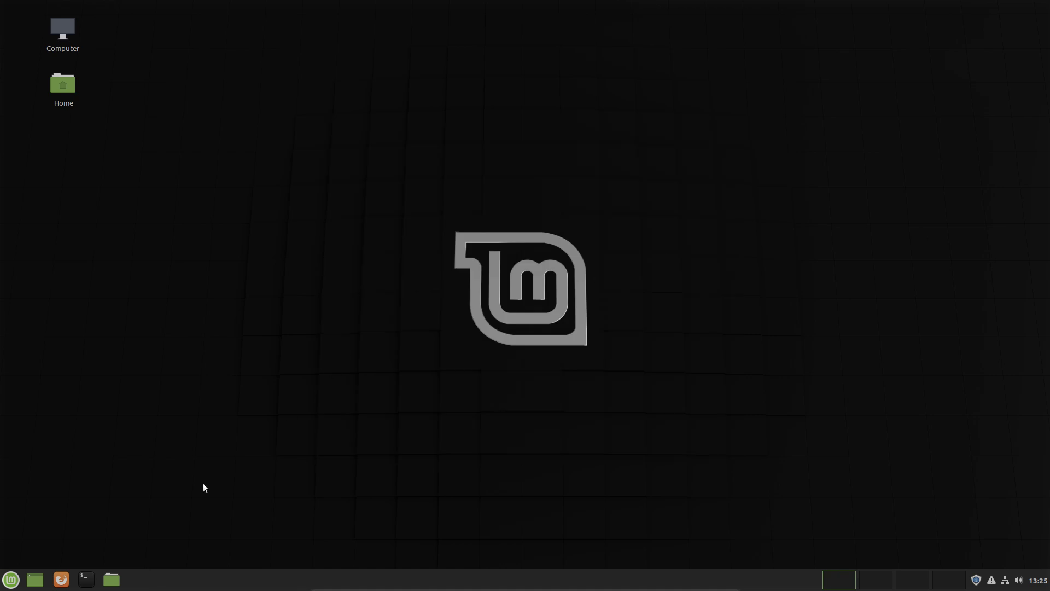
left_click(8, 578)
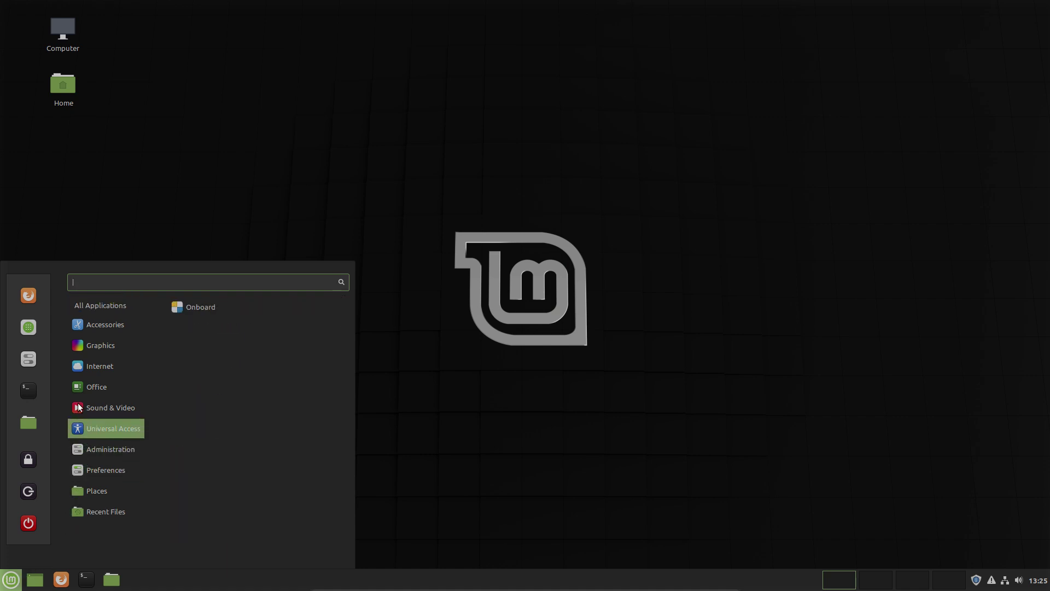
mouse_move(106, 409)
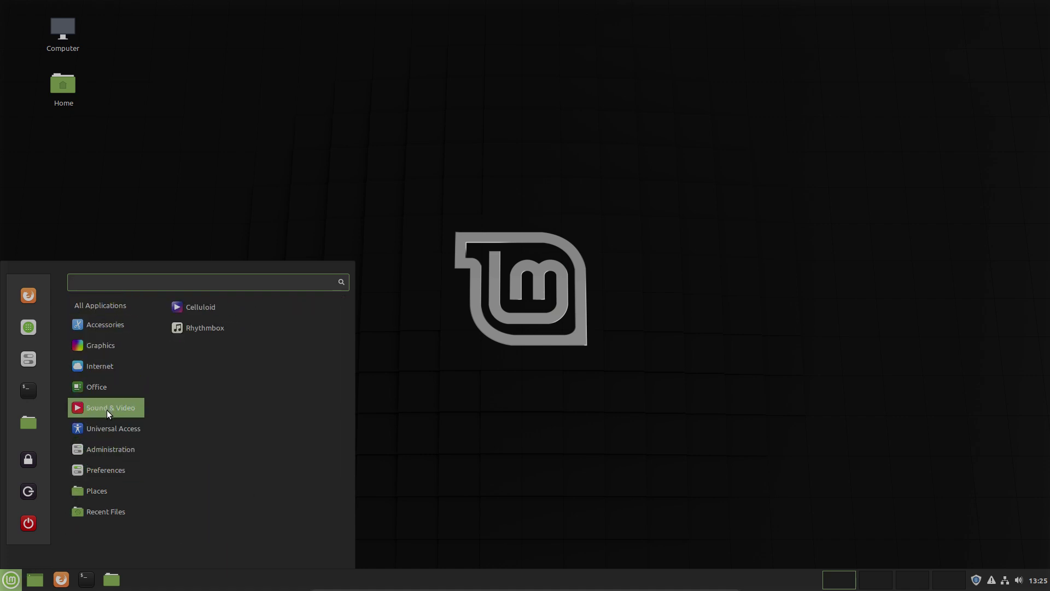
left_click(207, 311)
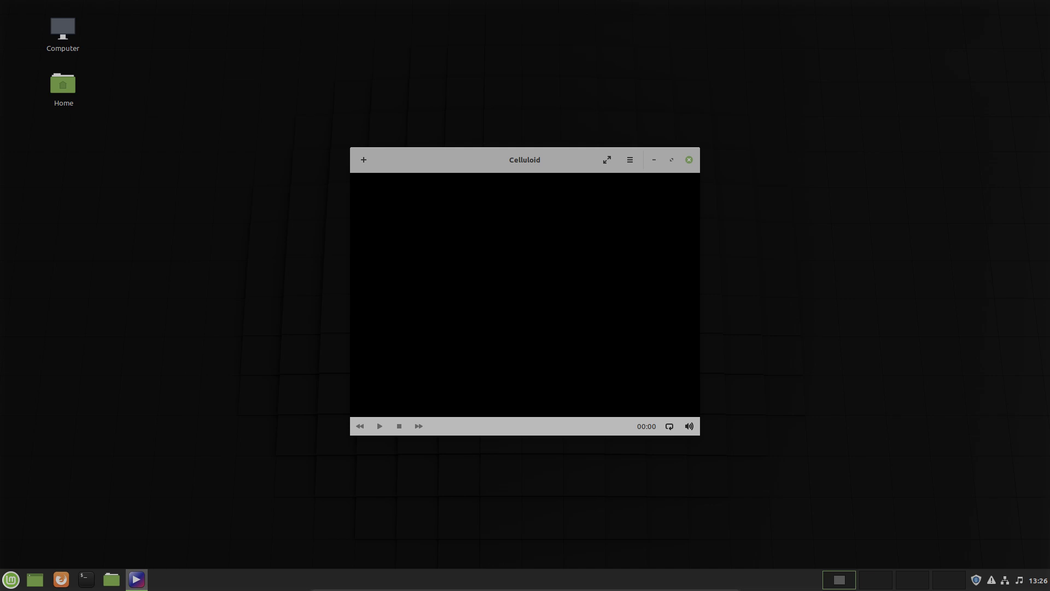
left_click(688, 160)
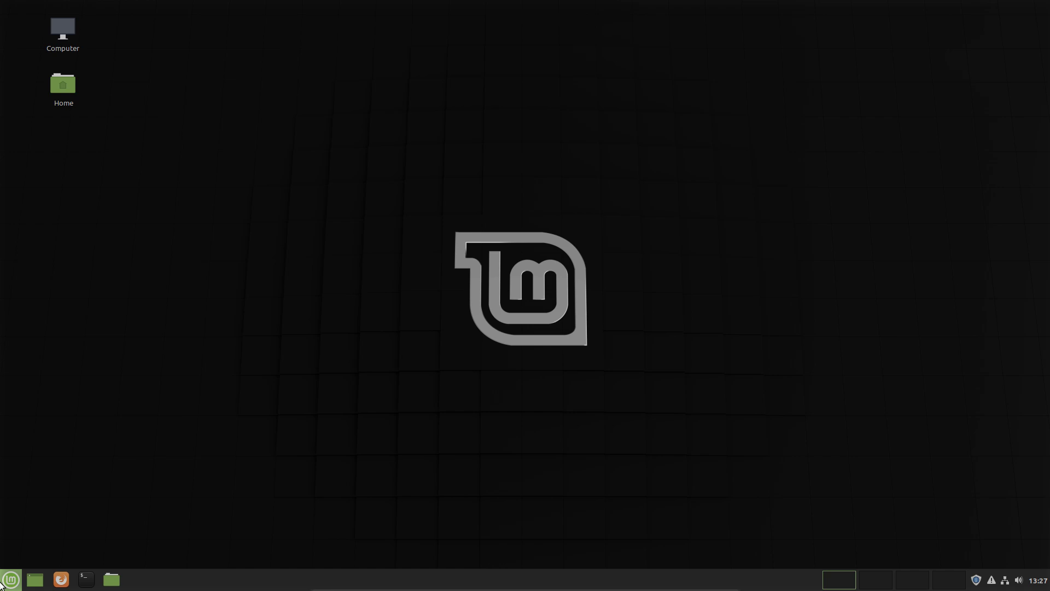
left_click(10, 582)
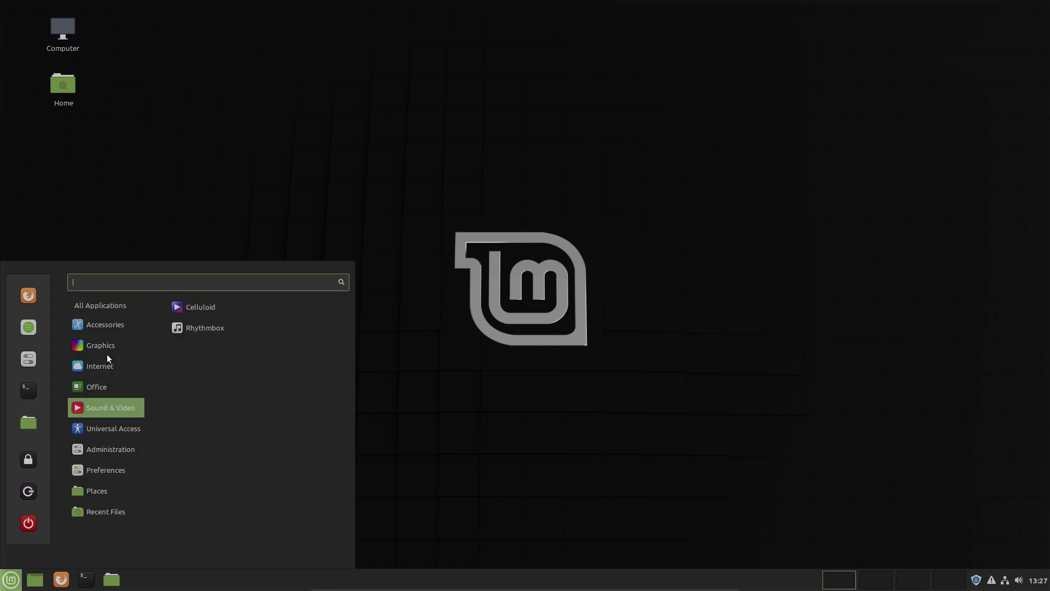
mouse_move(106, 352)
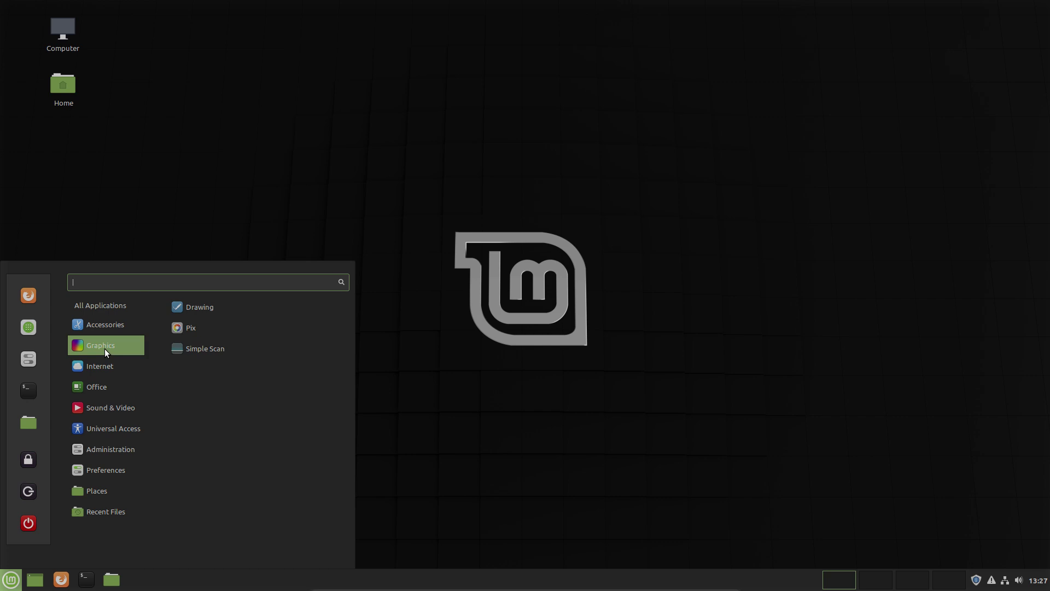
left_click(214, 307)
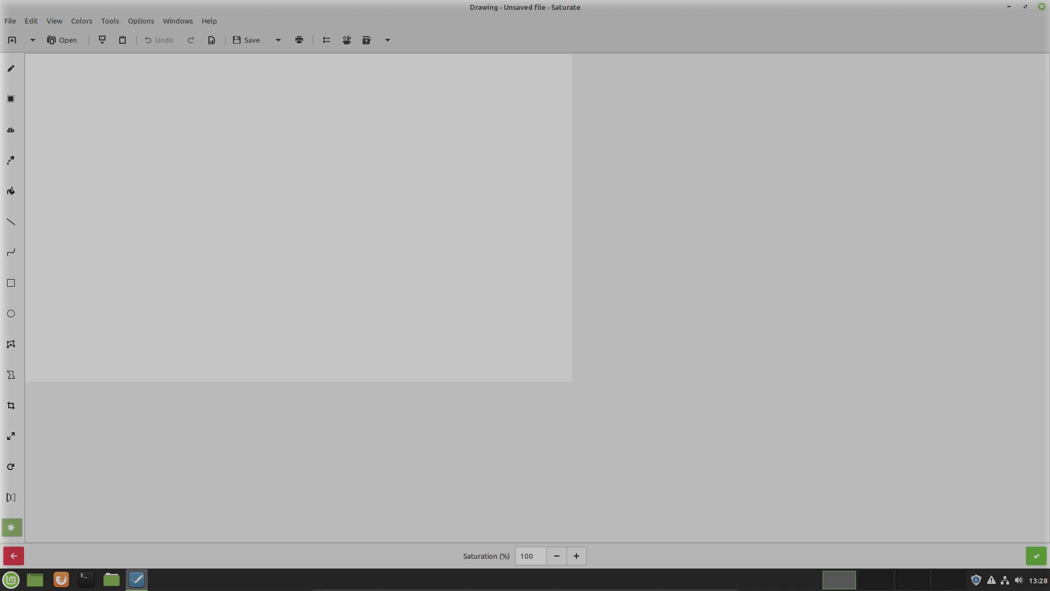
key("ctrl+q")
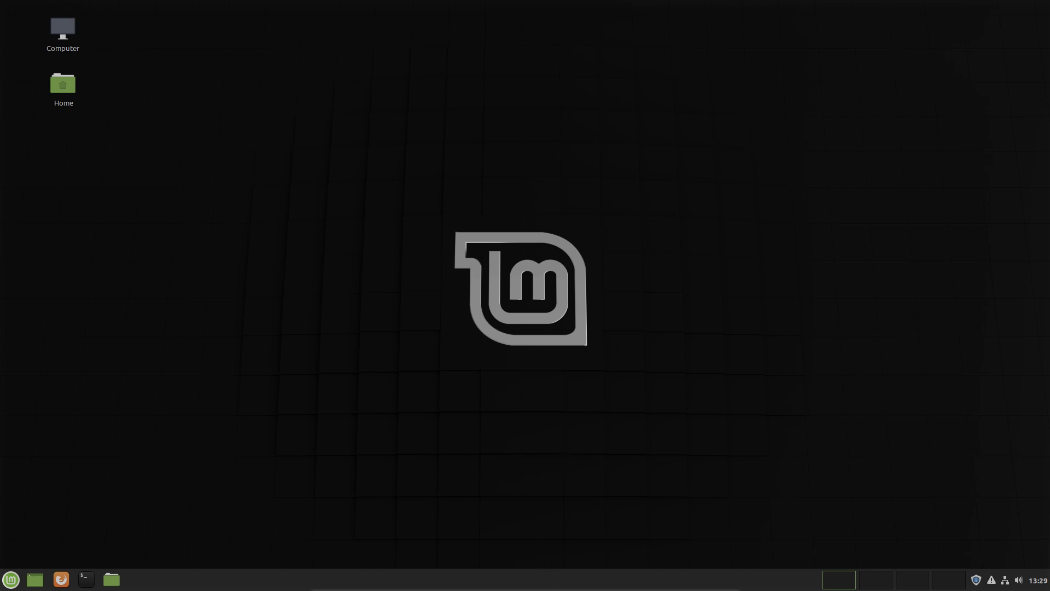
Step: Turn on panel edit mode and open Panel settings
right_click(511, 580)
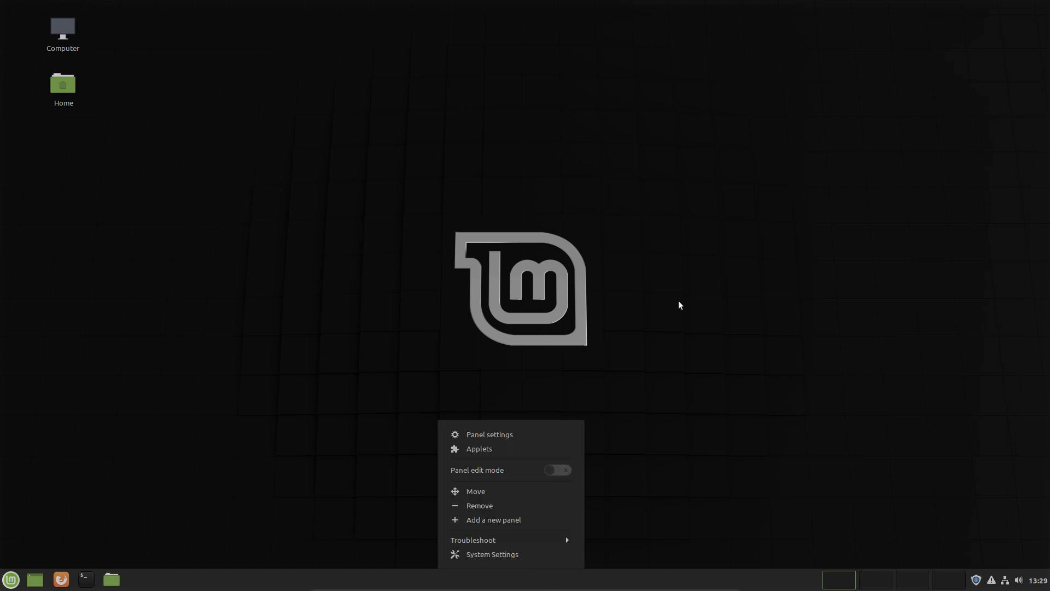
left_click(563, 470)
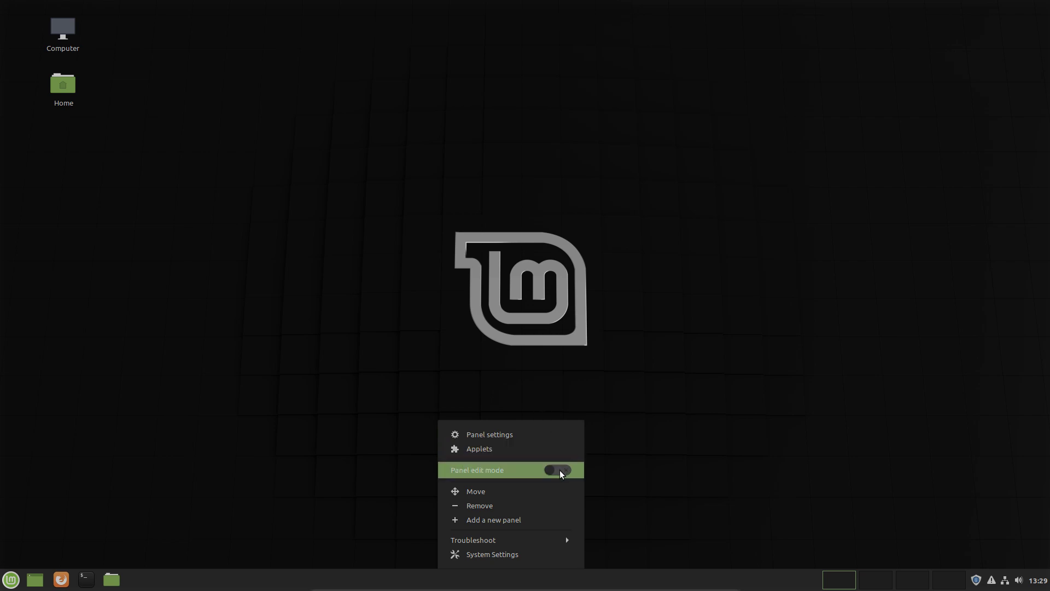
left_click(513, 437)
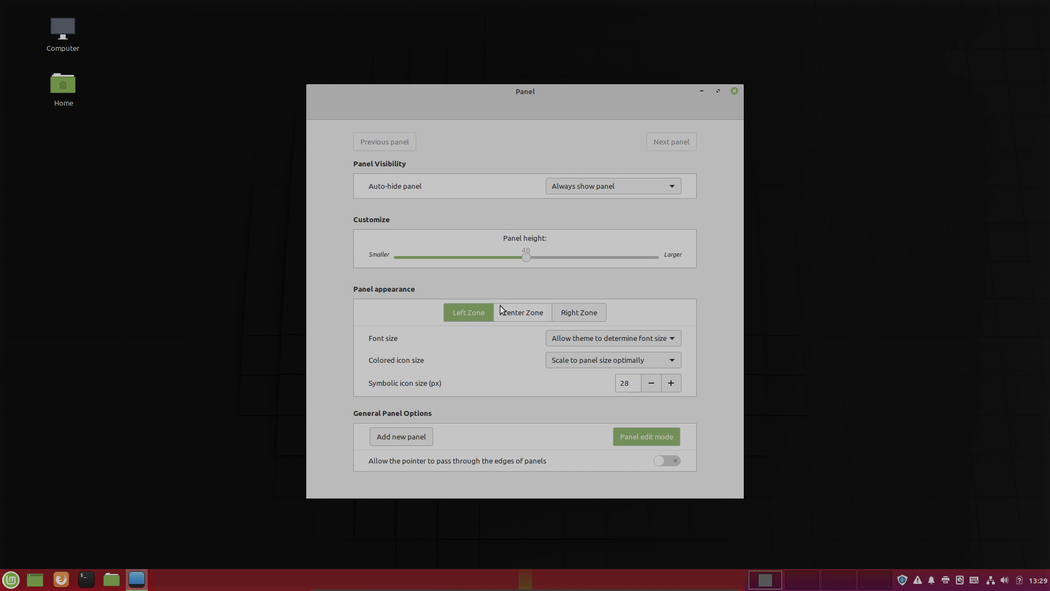
Step: Step the left zone's colored icon size through 22, 24, 32 and 48px
left_click(674, 362)
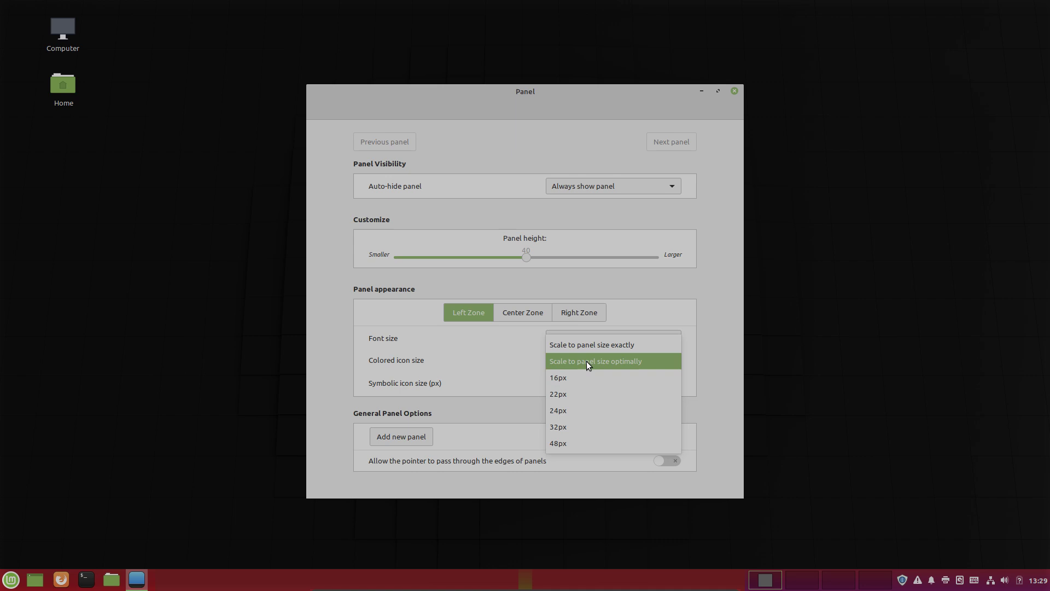
left_click(577, 393)
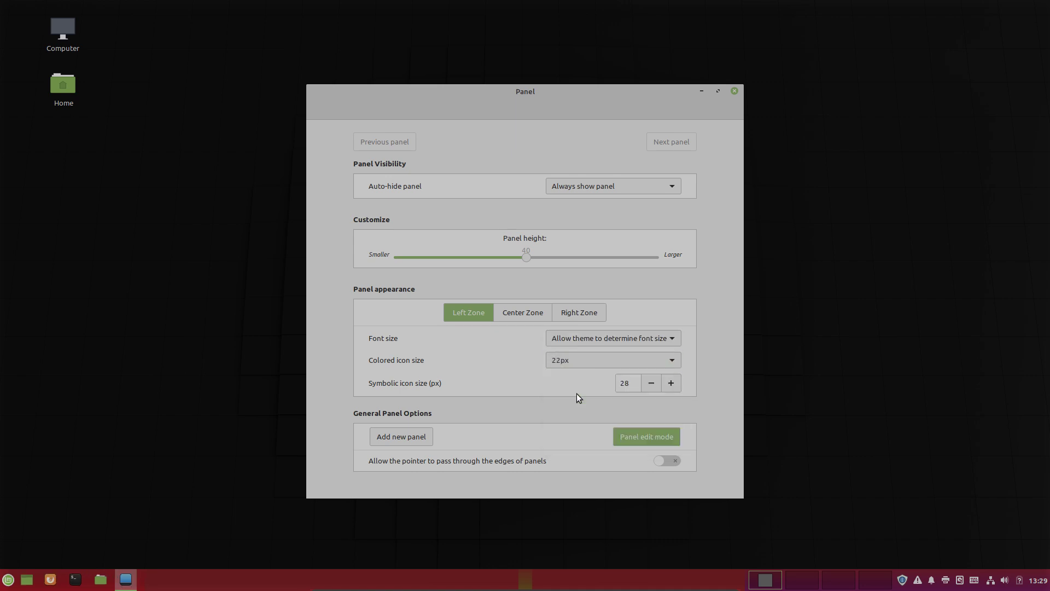
left_click(672, 357)
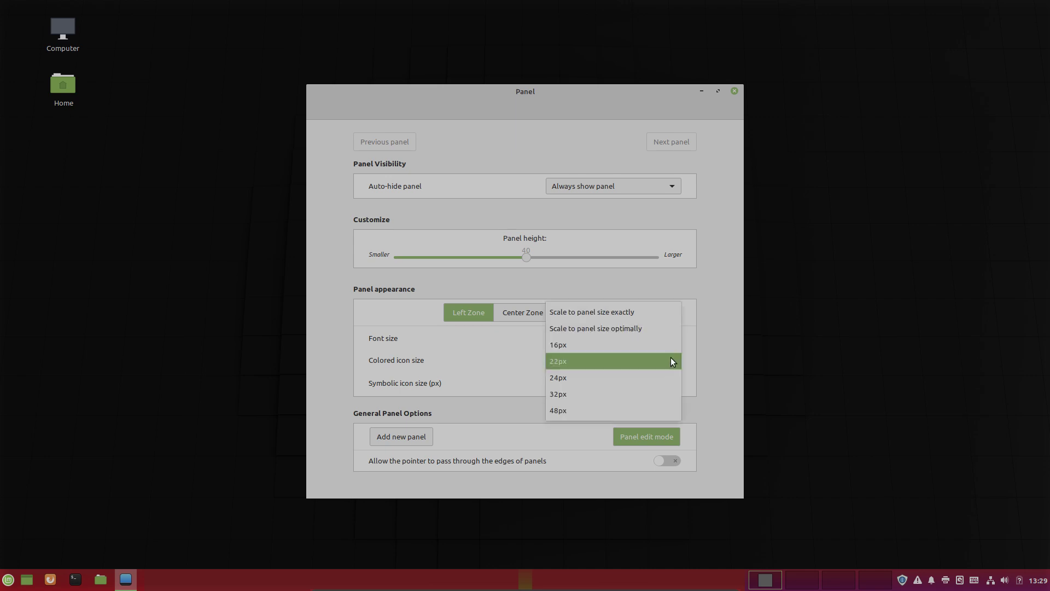
left_click(586, 375)
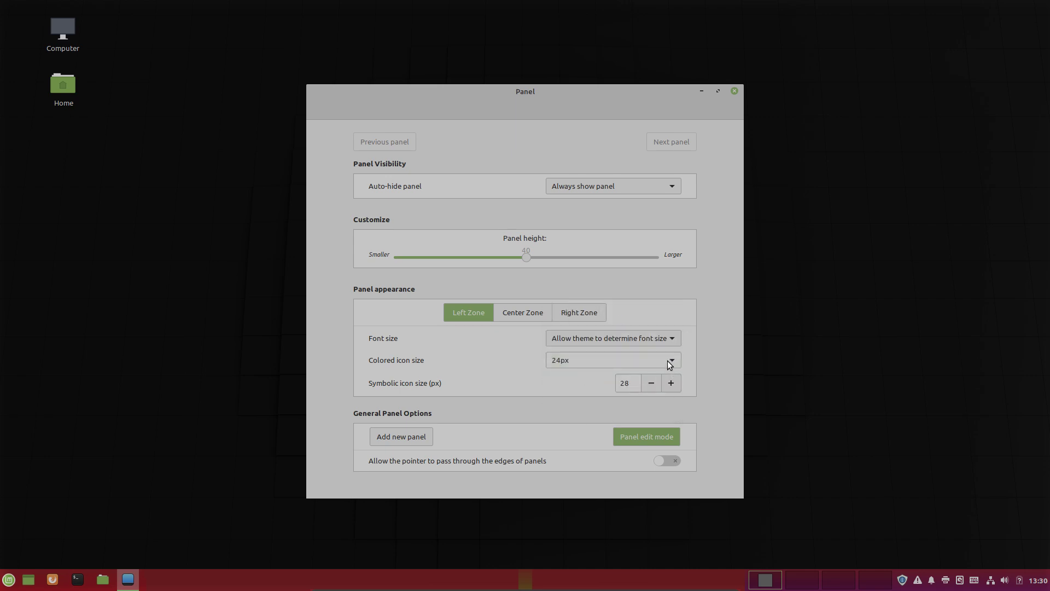
left_click(666, 361)
left_click(599, 381)
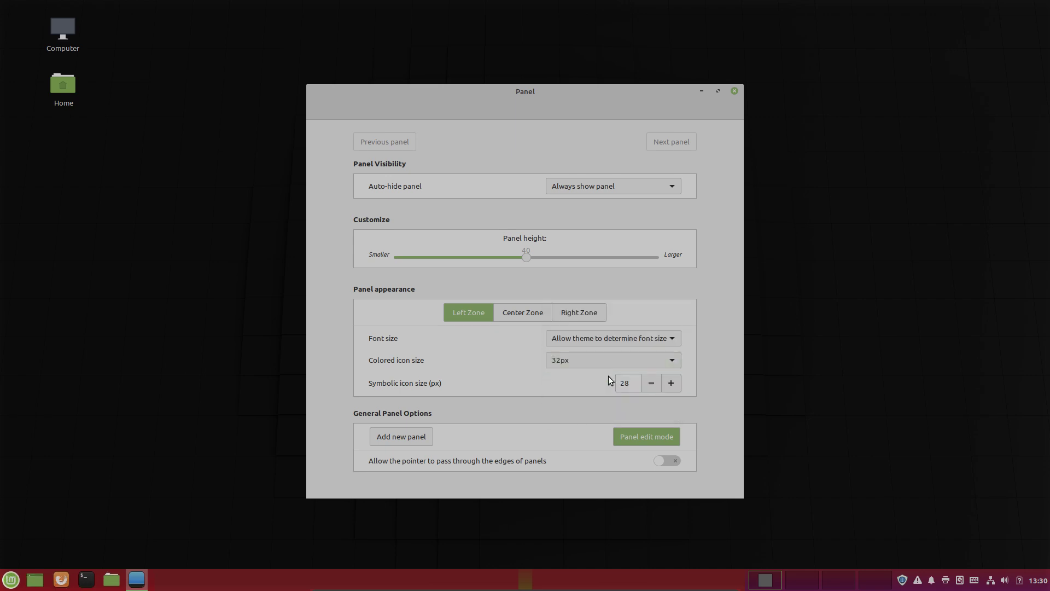
left_click(665, 364)
left_click(593, 378)
left_click(670, 340)
left_click(672, 317)
Step: Select the Right Zone and raise its symbolic icon size from 16 to 29 px
left_click(579, 312)
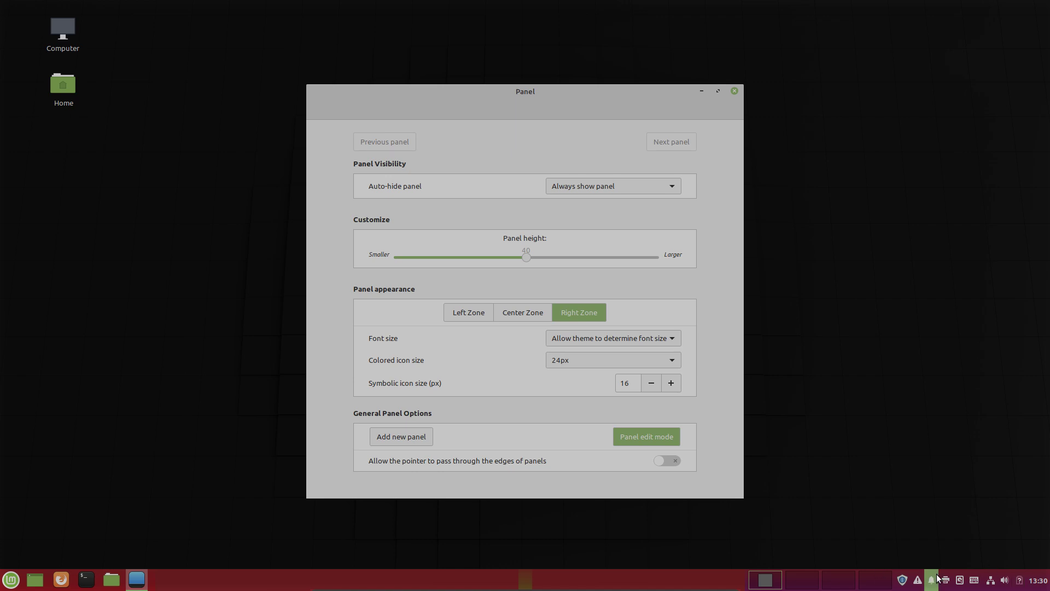
left_click(674, 384)
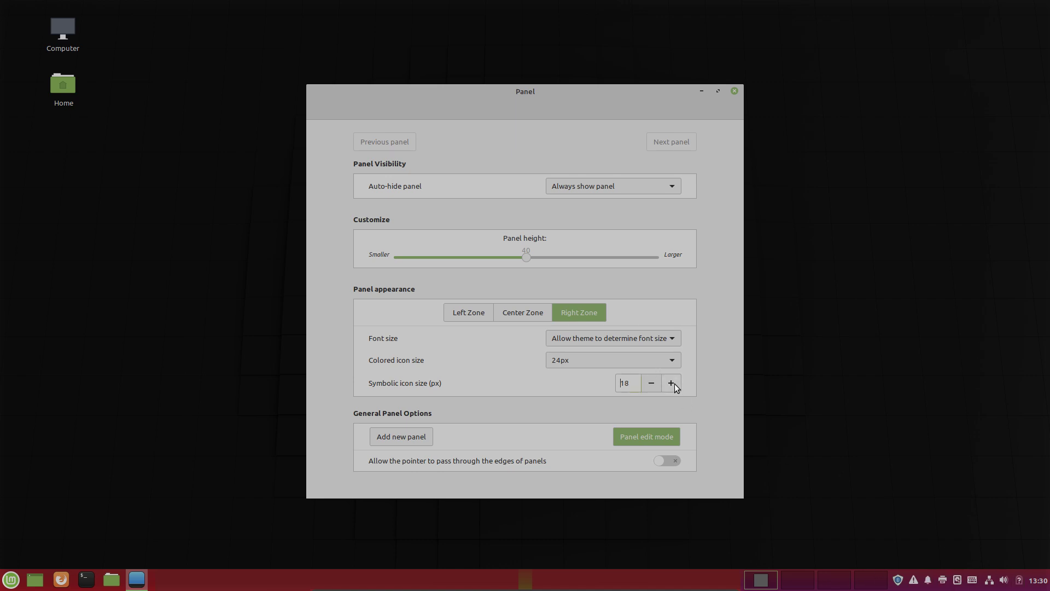
left_click(675, 383)
left_click(674, 383)
left_click(674, 383)
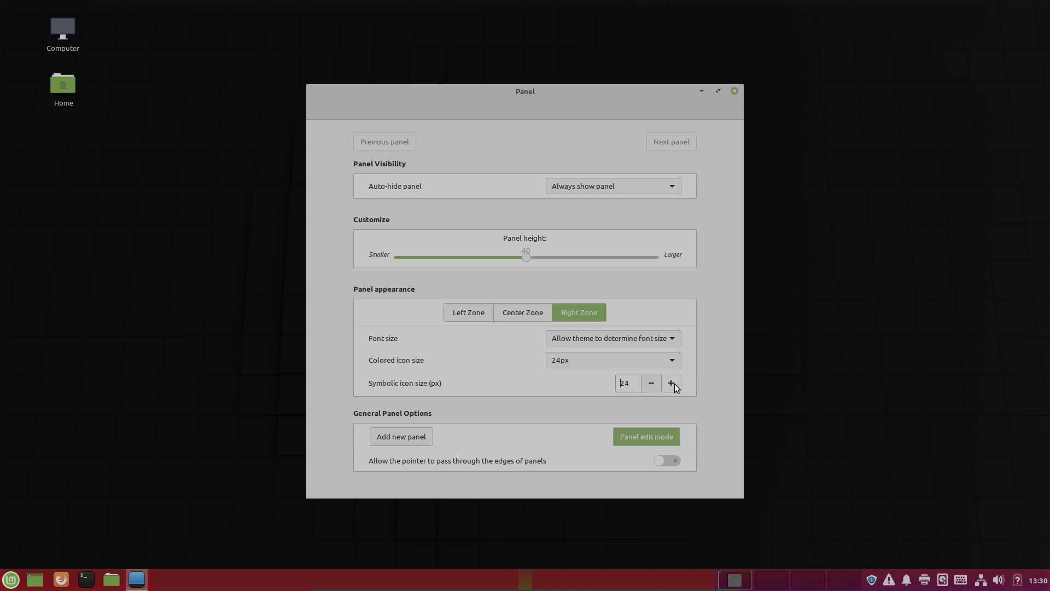
left_click(674, 383)
left_click(675, 383)
left_click(675, 383)
left_click(674, 383)
left_click(675, 383)
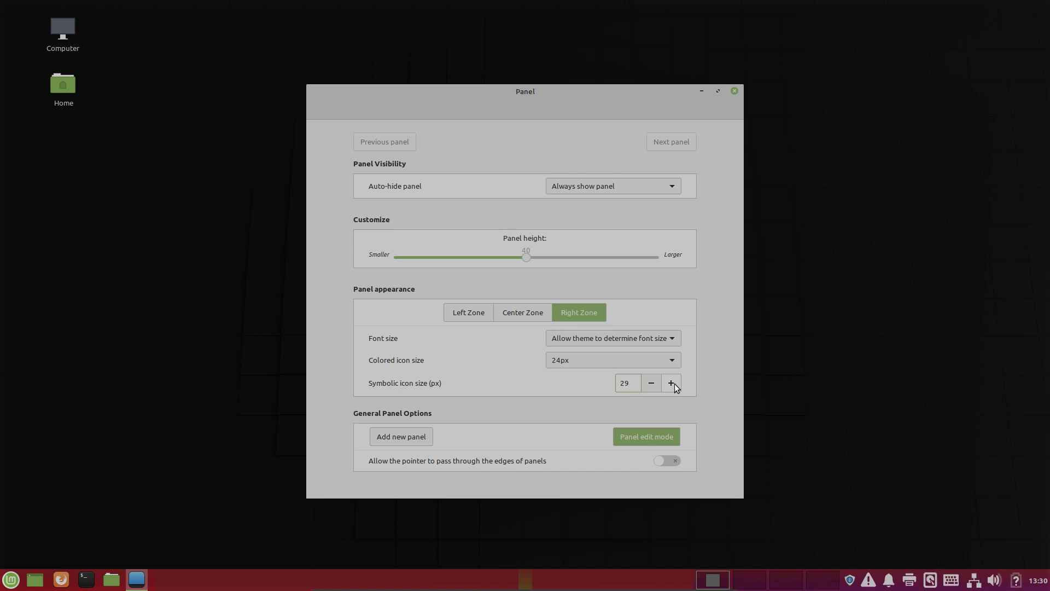
left_click(674, 383)
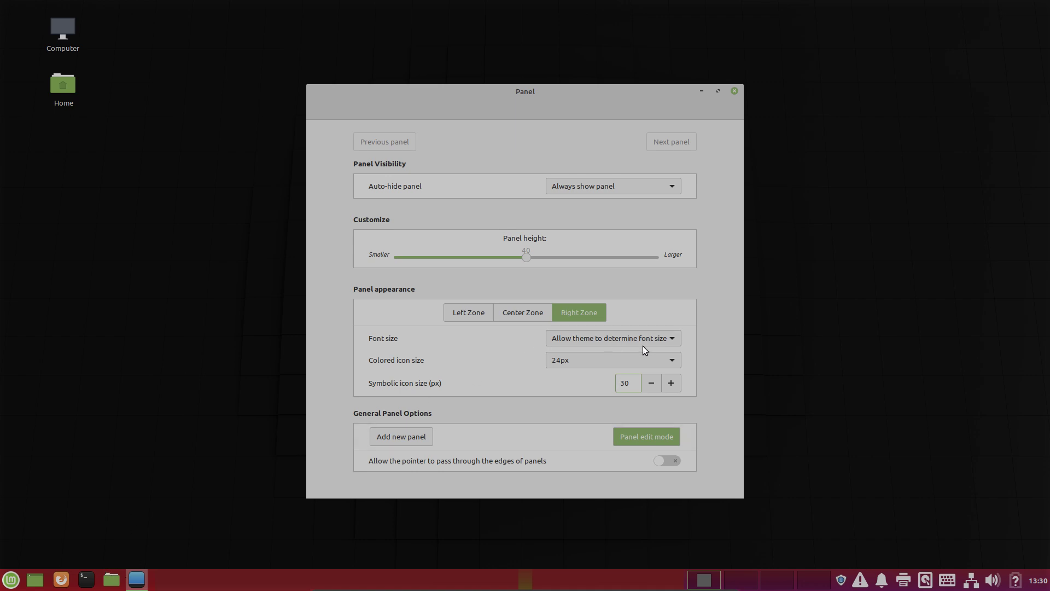
Step: For the Left Zone, set colored icon size to 22px and font size to 7.5pt
left_click(472, 315)
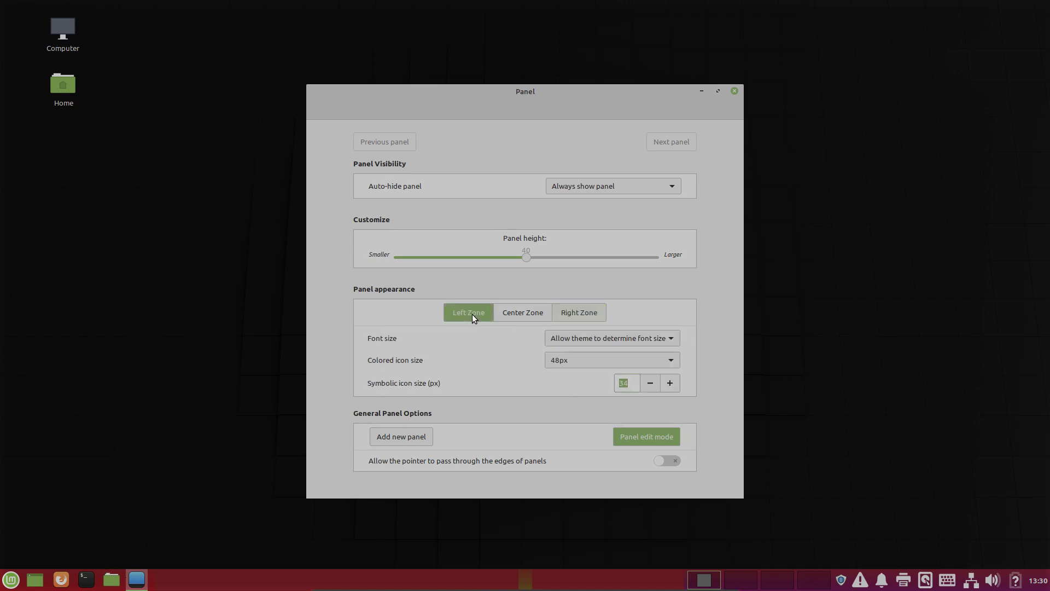
left_click(662, 365)
left_click(563, 318)
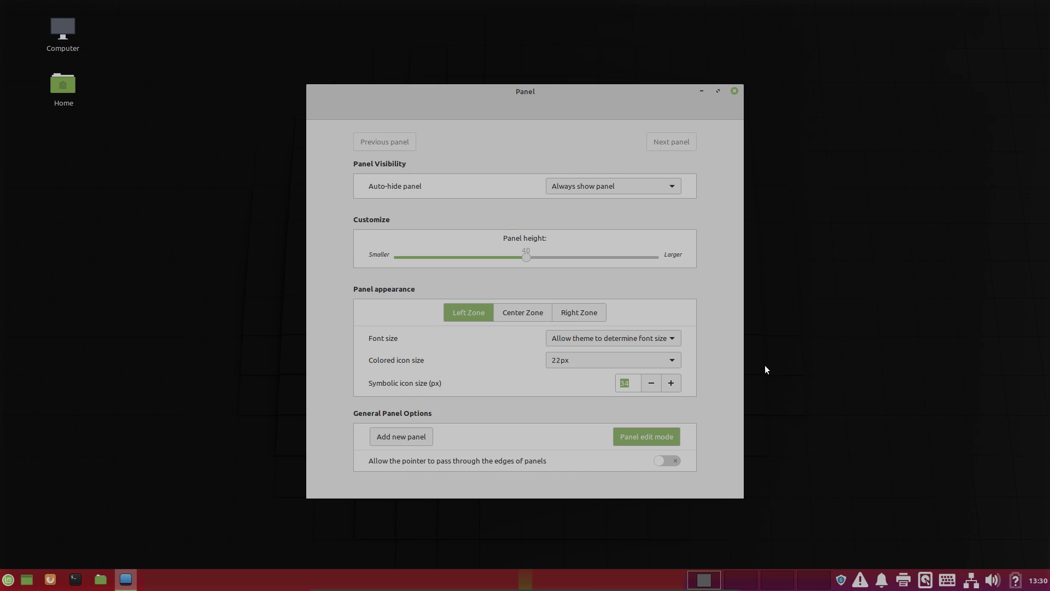
left_click(670, 338)
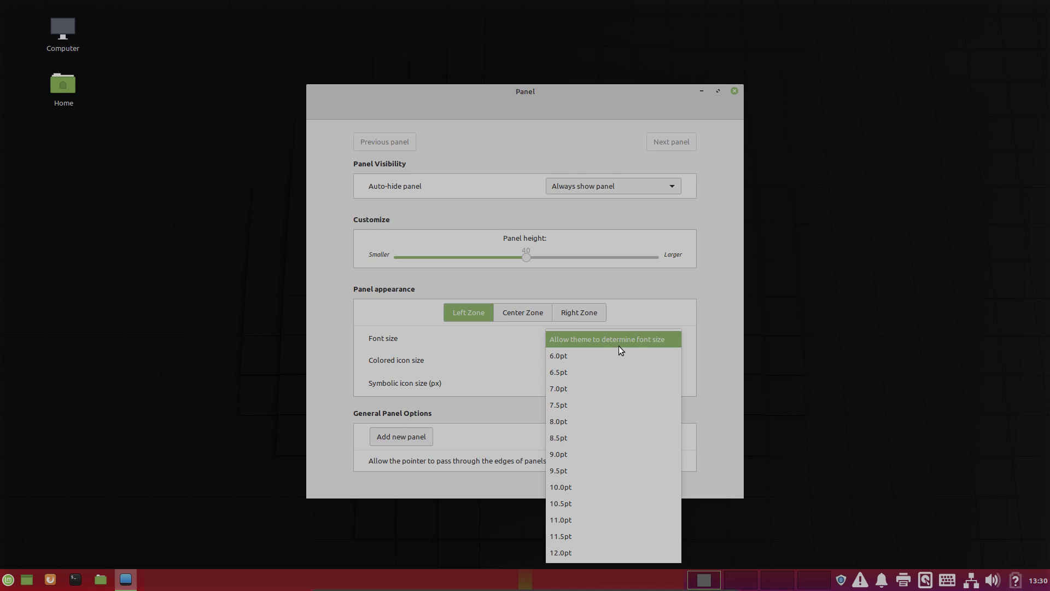
left_click(571, 406)
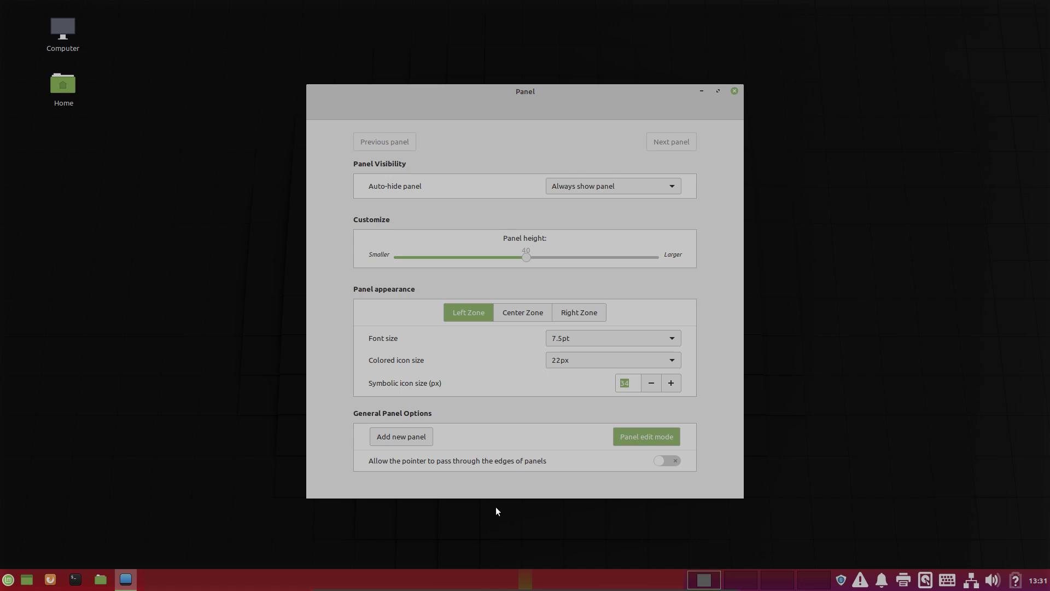
Step: Configure the Menu applet to show the label text 'Menu'
right_click(7, 581)
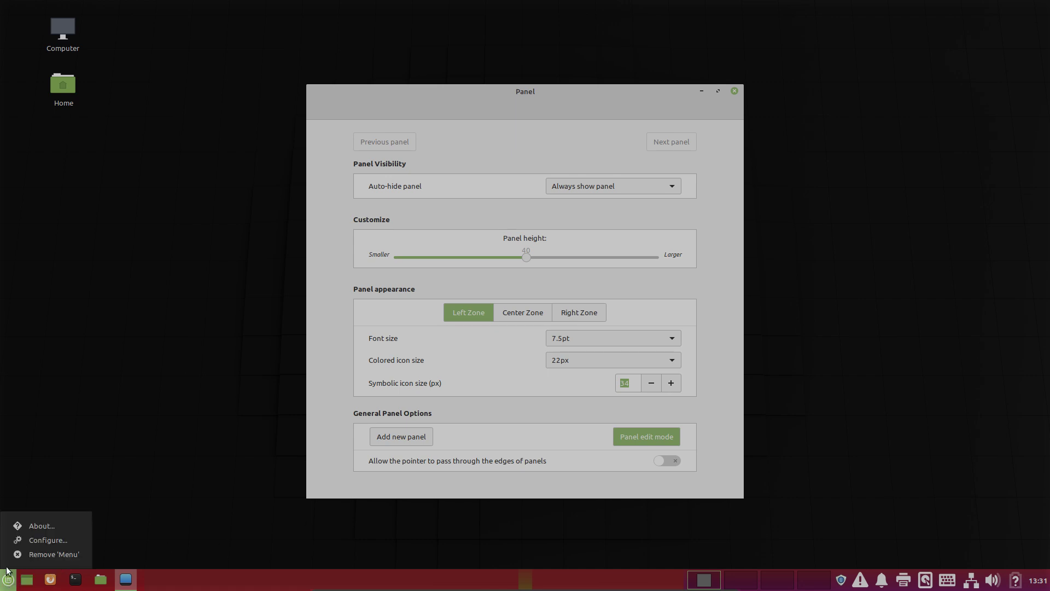
left_click(35, 539)
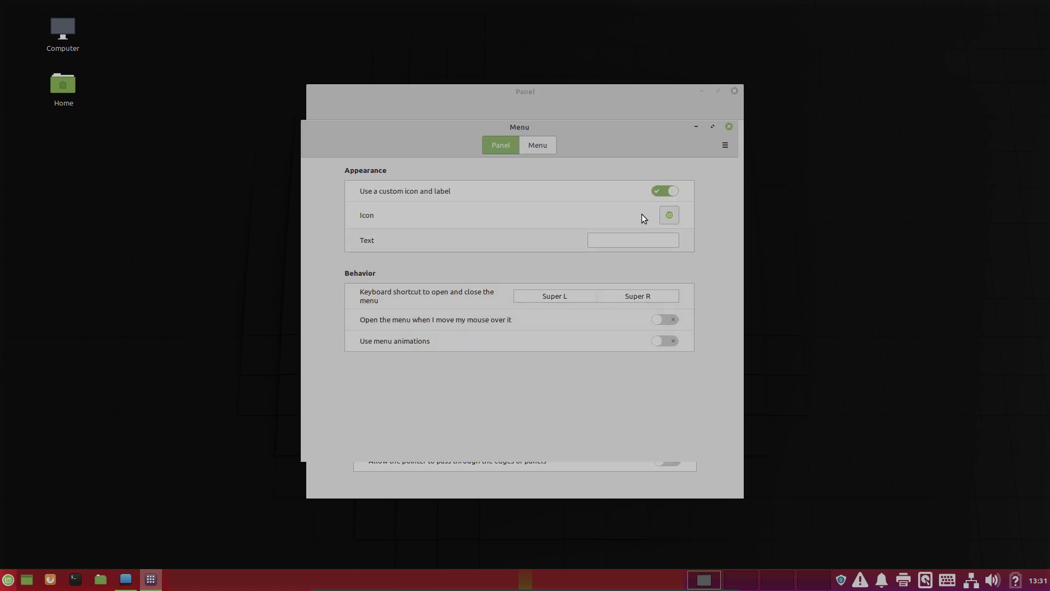
left_click(628, 242)
type("Menu")
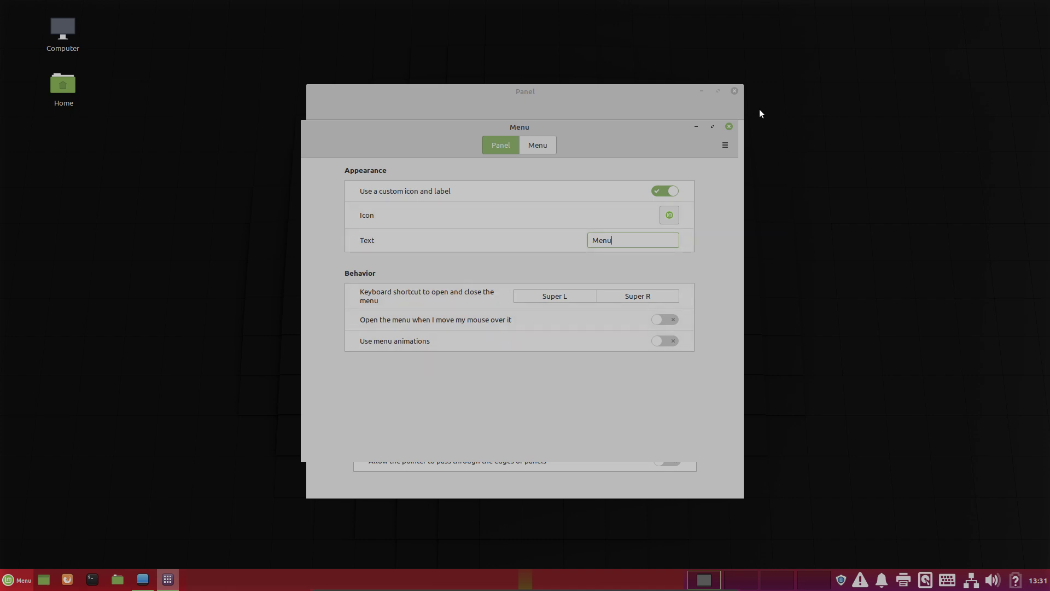
Step: Close the Menu applet settings and try left-zone font sizes 10.5, 12.0 and 8.0pt
left_click(729, 127)
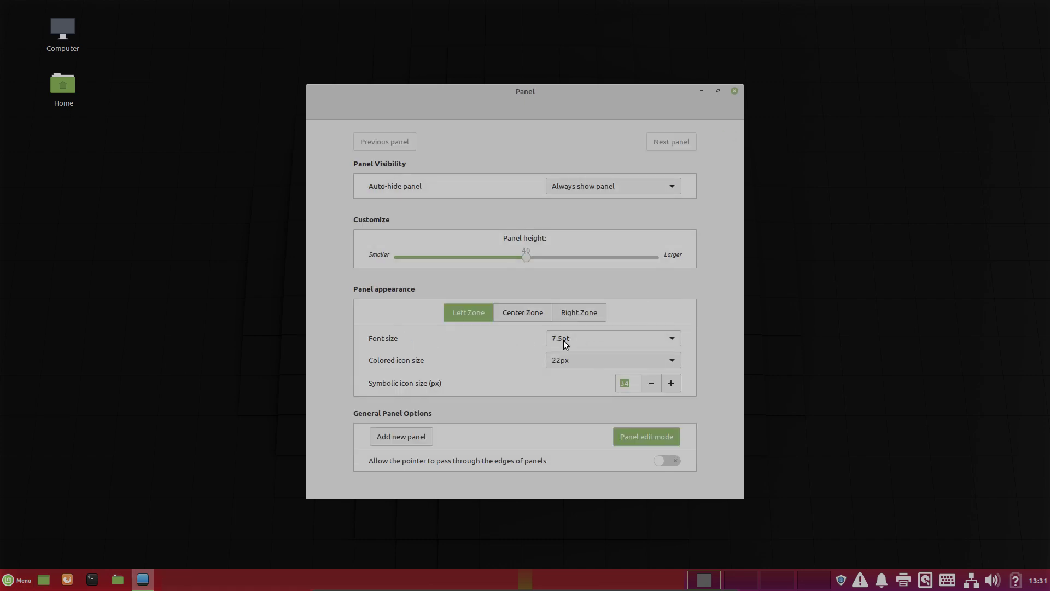
left_click(673, 337)
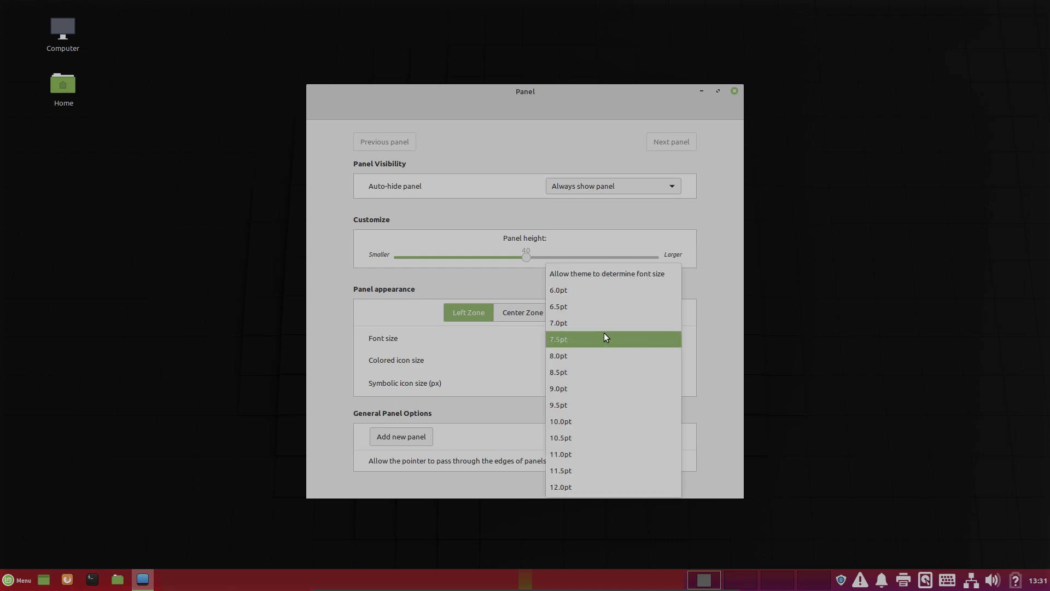
left_click(573, 437)
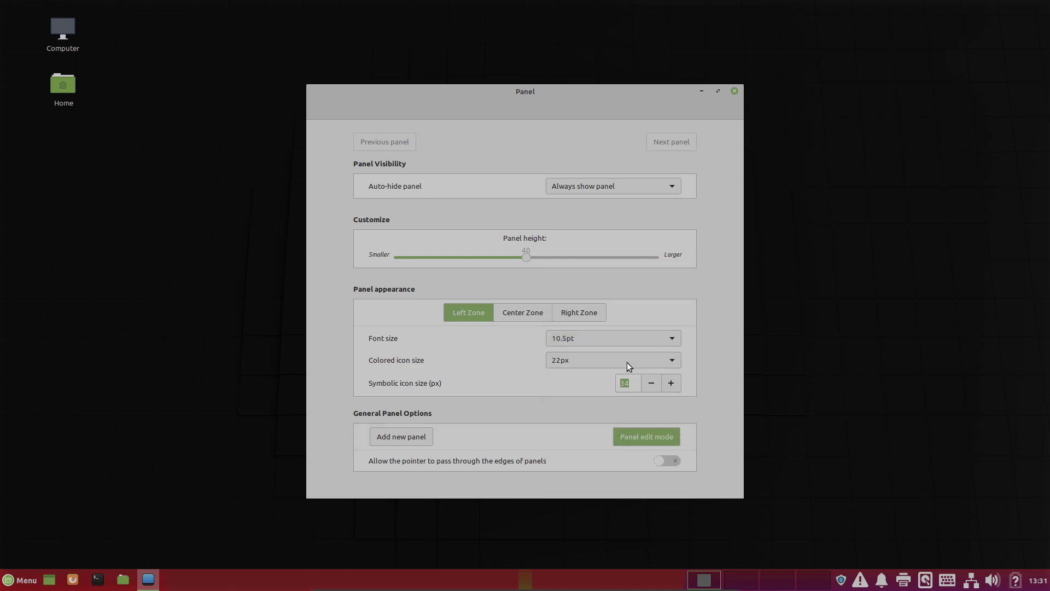
left_click(672, 336)
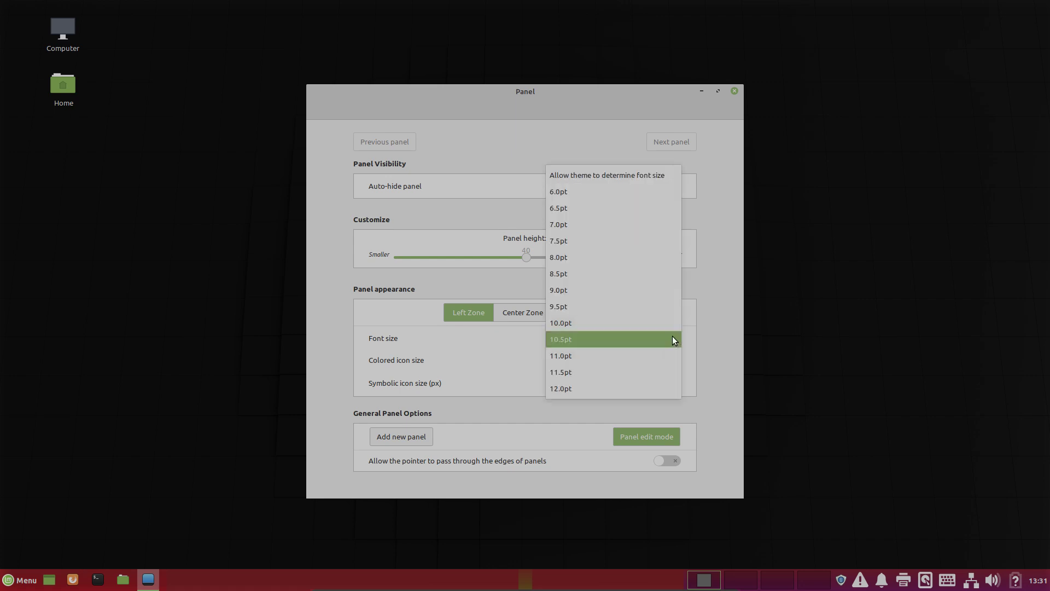
left_click(609, 389)
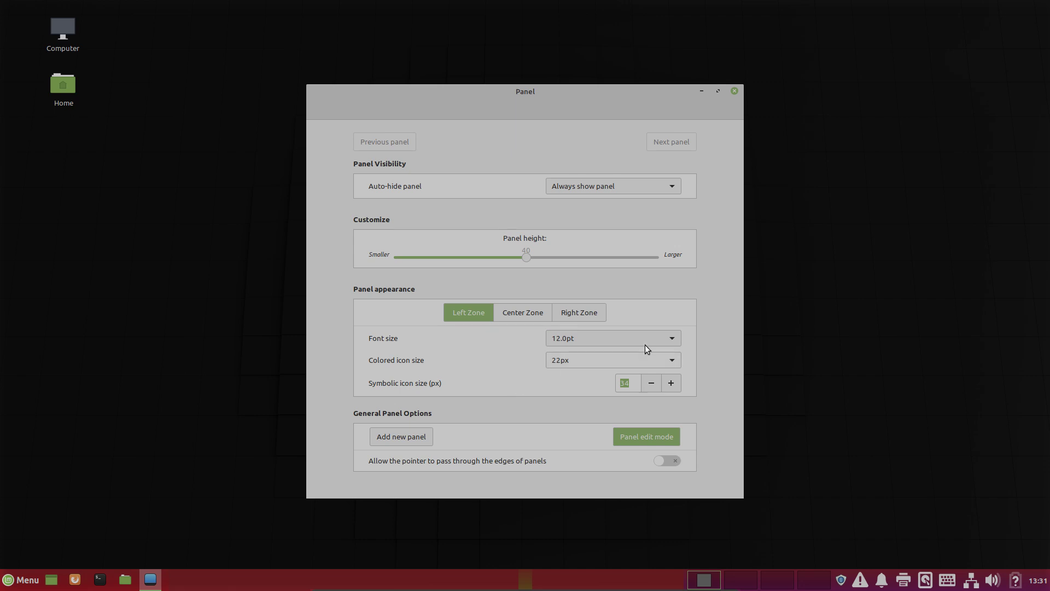
left_click(671, 337)
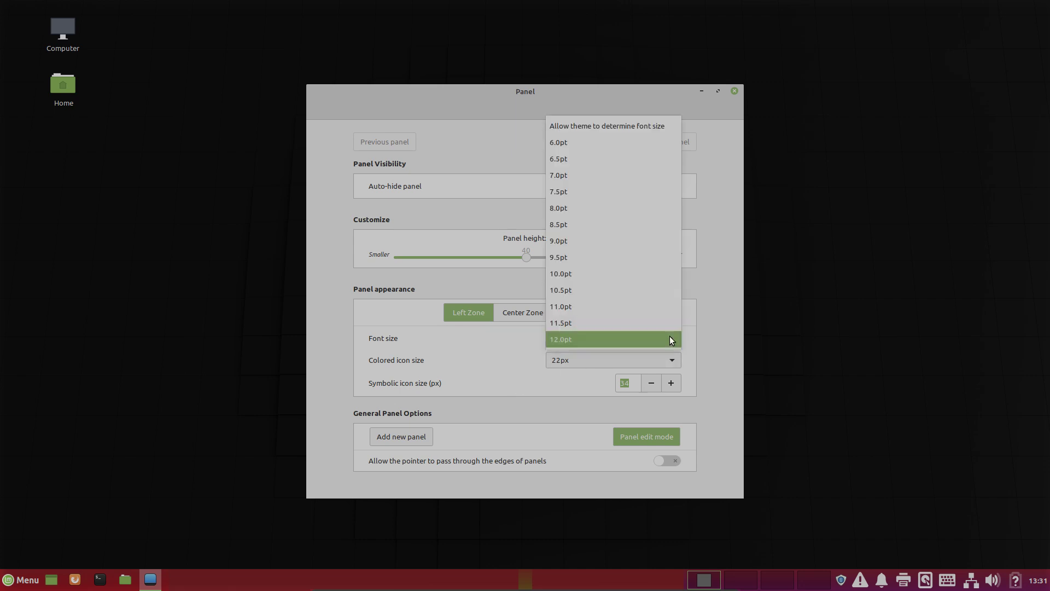
left_click(608, 207)
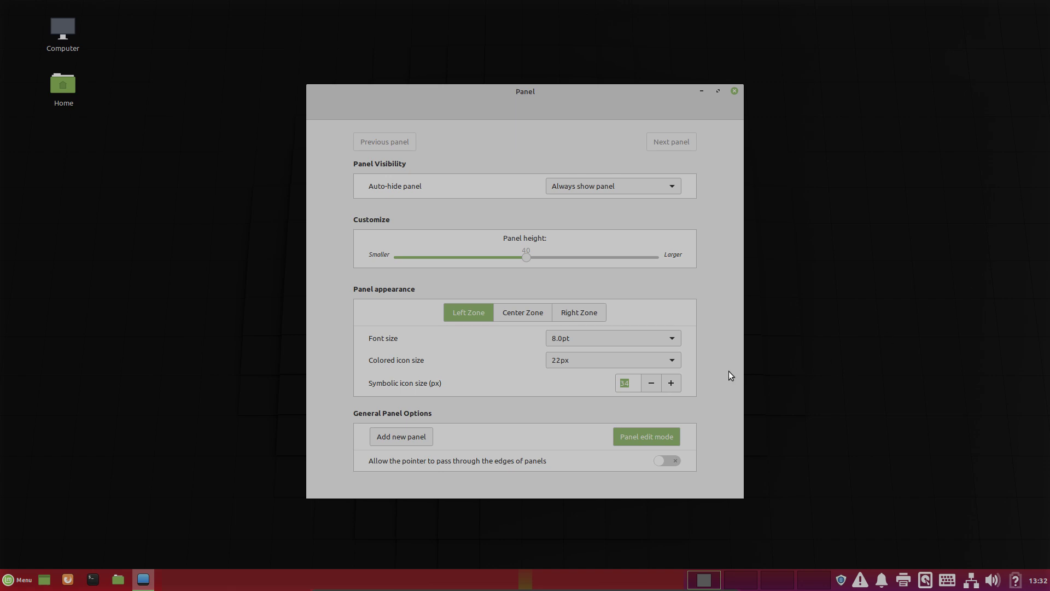
Step: Let the theme set the font size and make colored icons scale optimally to panel size
left_click(669, 341)
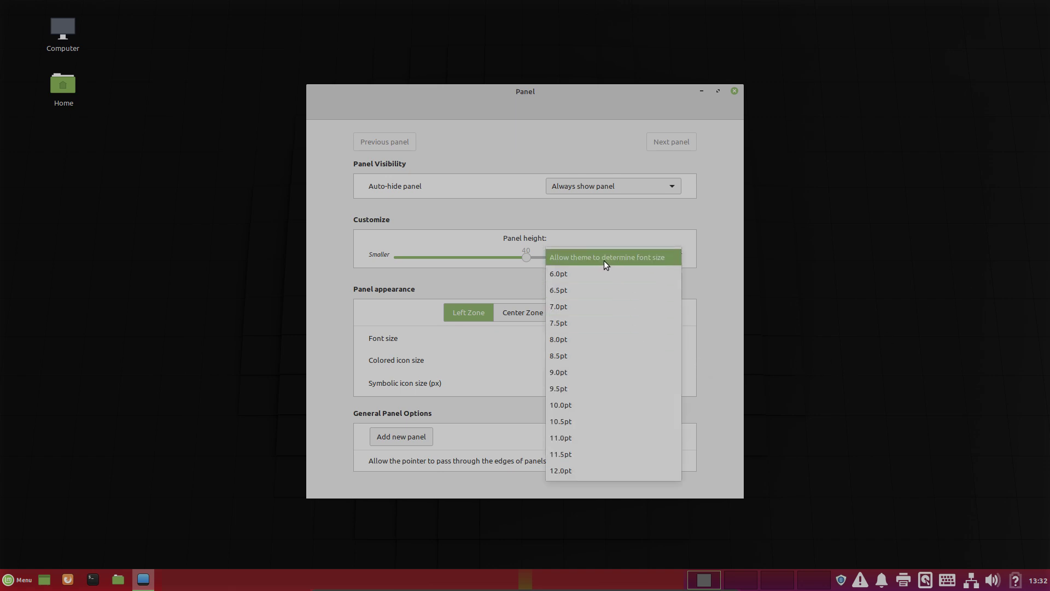
left_click(638, 265)
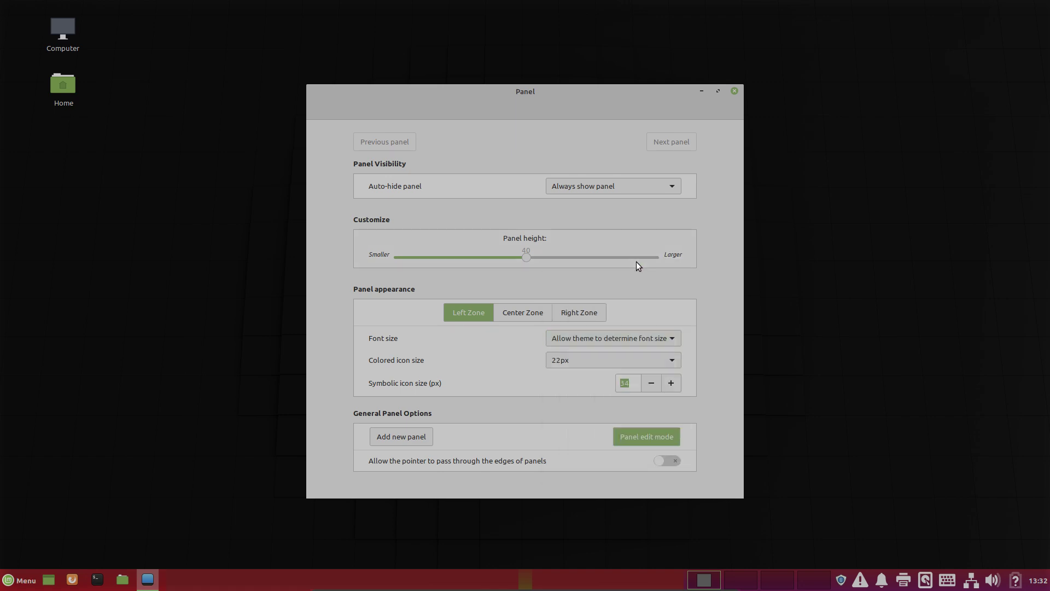
left_click(670, 361)
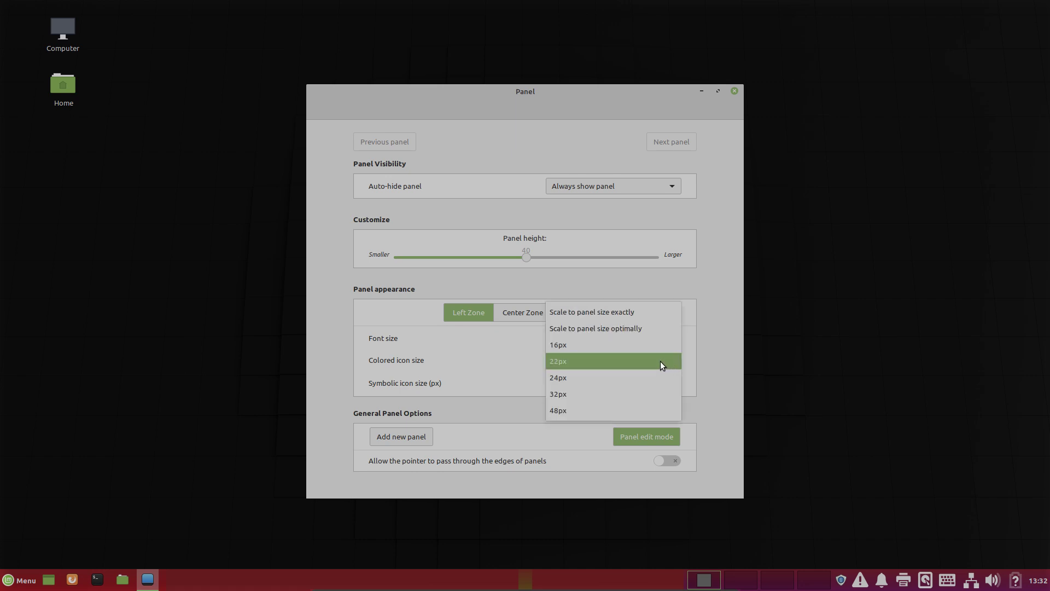
left_click(614, 332)
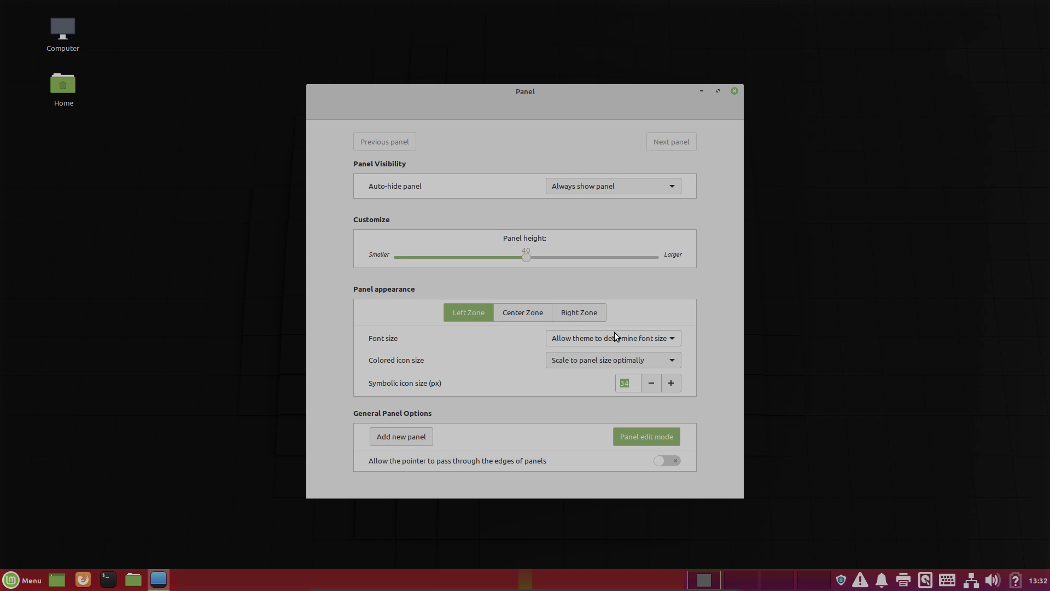
Step: Make right-zone colored icons scale optimally and reduce symbolic icon size to 19
left_click(578, 313)
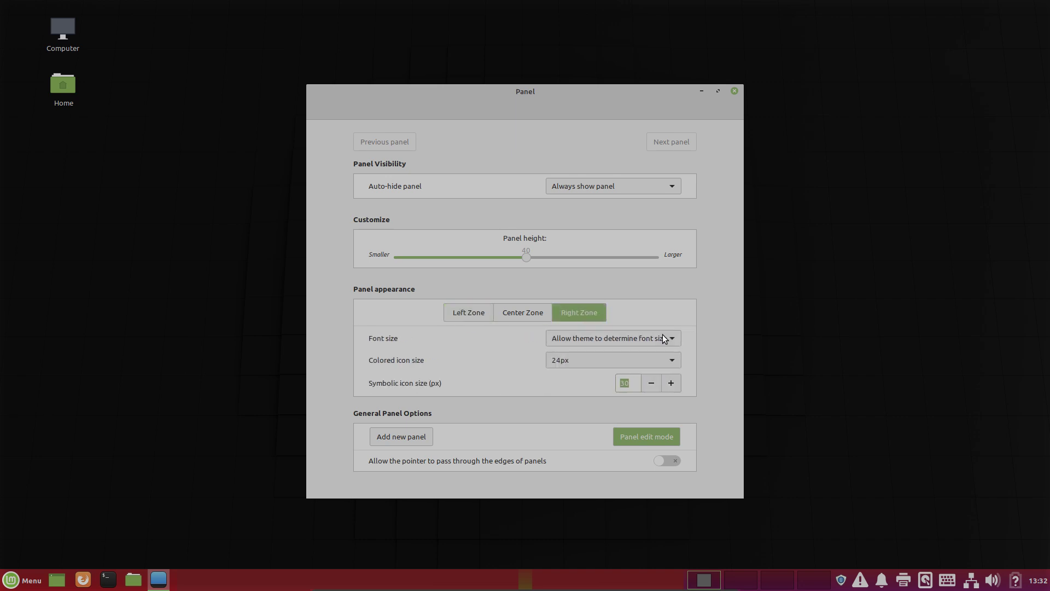
left_click(670, 362)
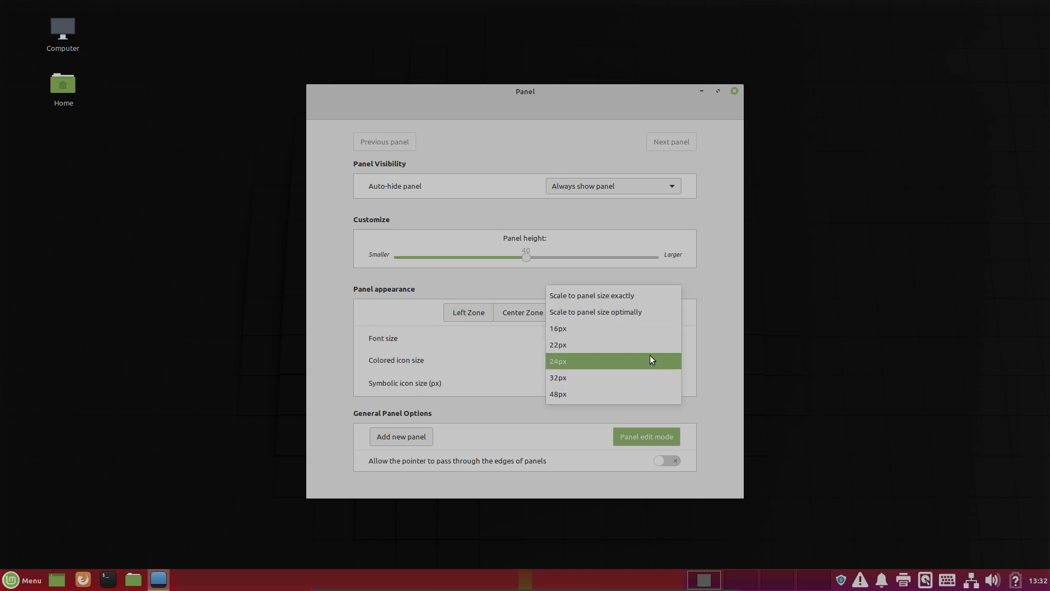
left_click(614, 316)
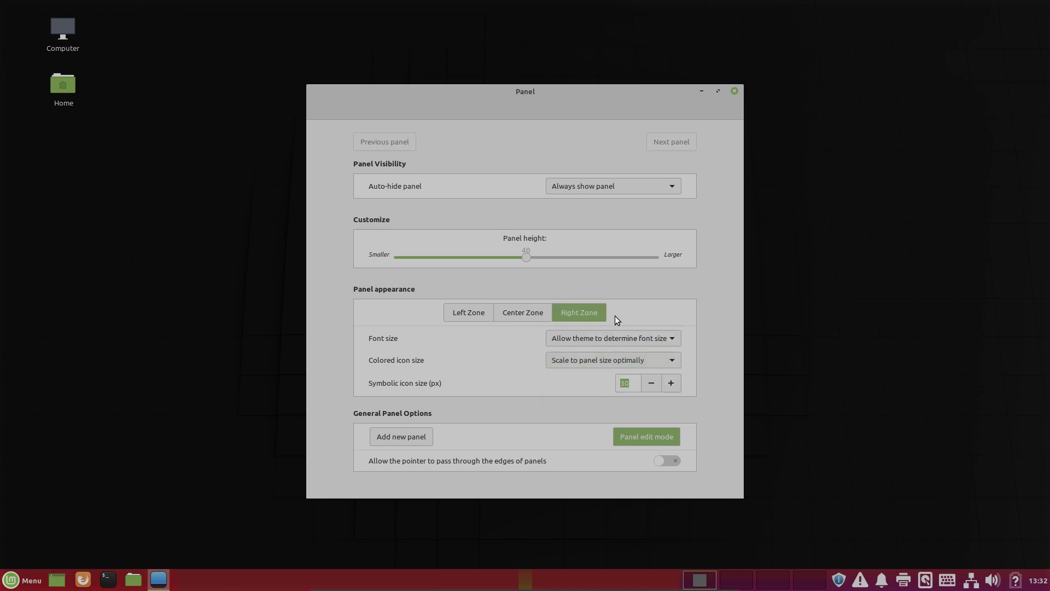
left_click(650, 384)
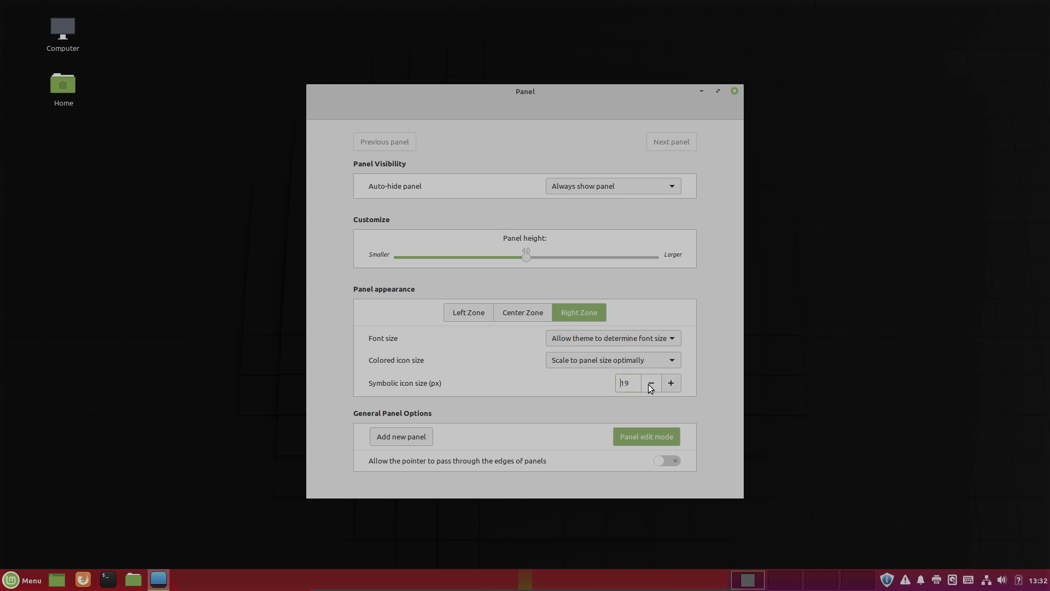
left_click(620, 384)
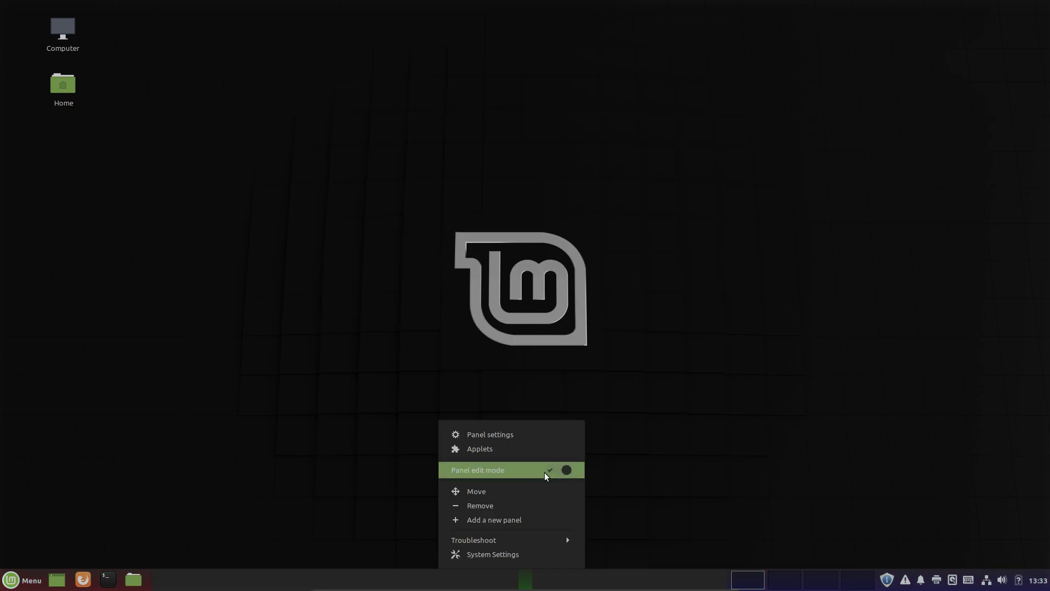
Step: Turn off panel edit mode, open the Home folder in Nemo and show its Edit menu
left_click(546, 473)
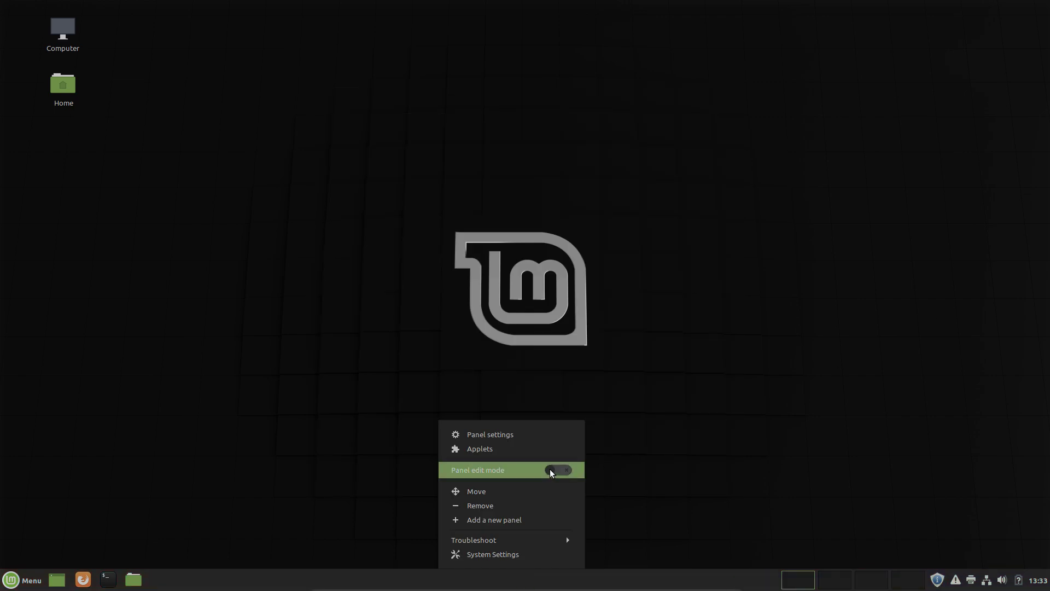
left_click(657, 448)
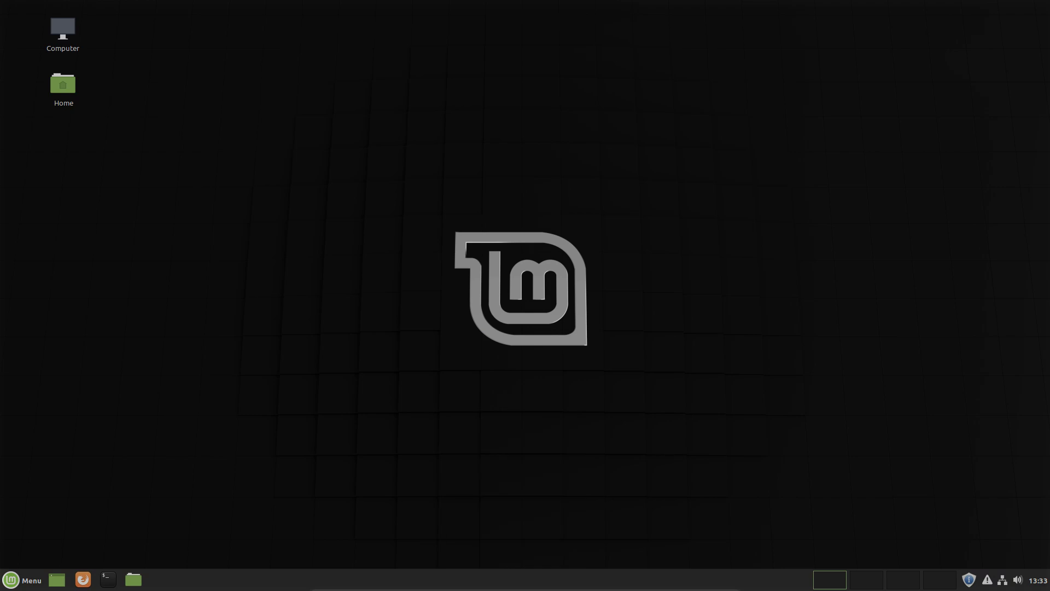
key("super+e")
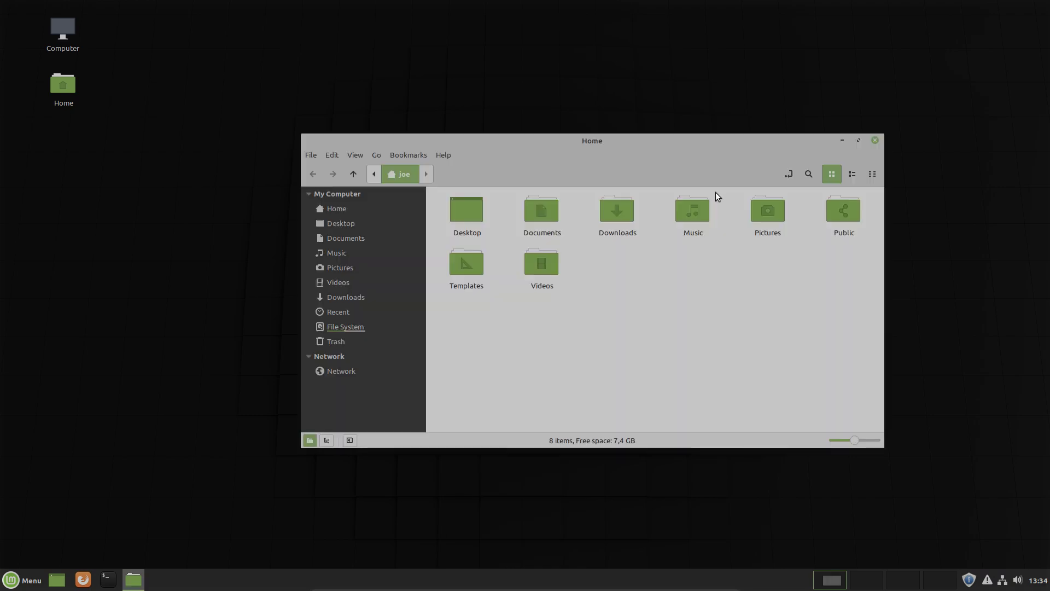
left_click(333, 157)
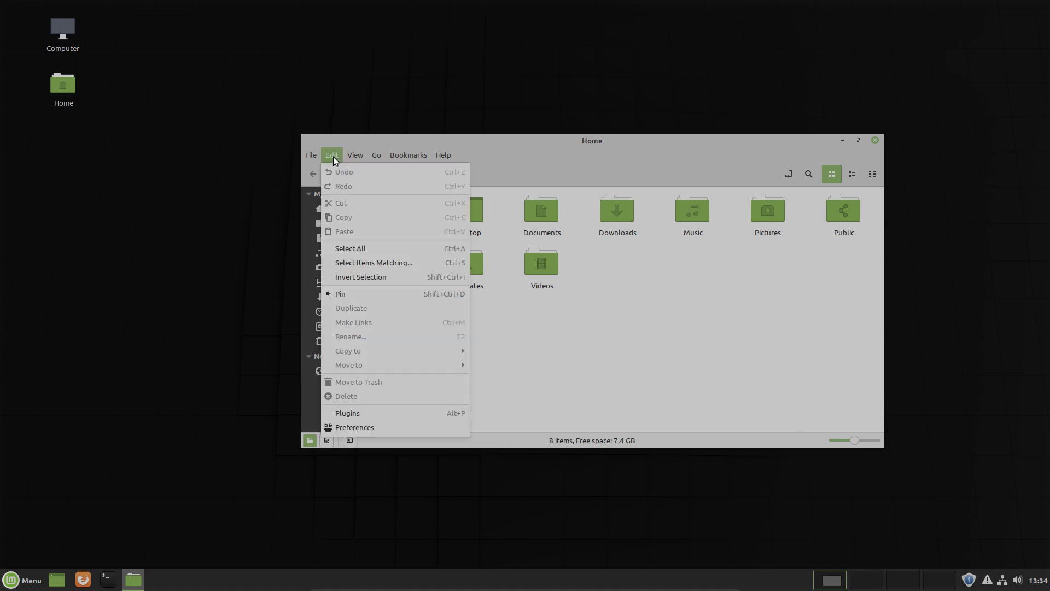
Step: Open Nemo's Context Menus preferences, place the dialog beside the Home window, and select Documents
left_click(389, 428)
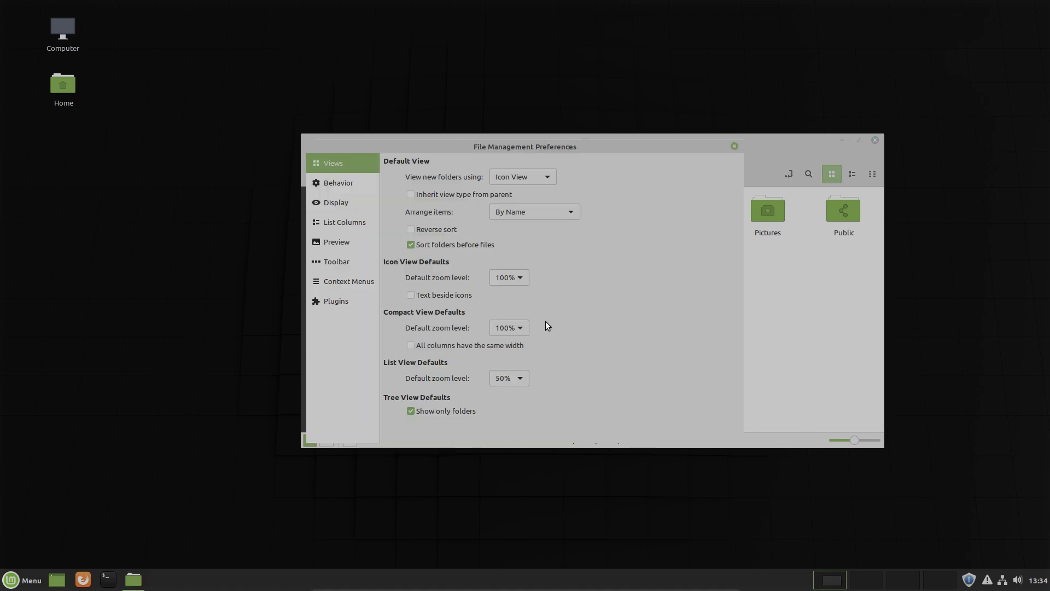
left_click(341, 284)
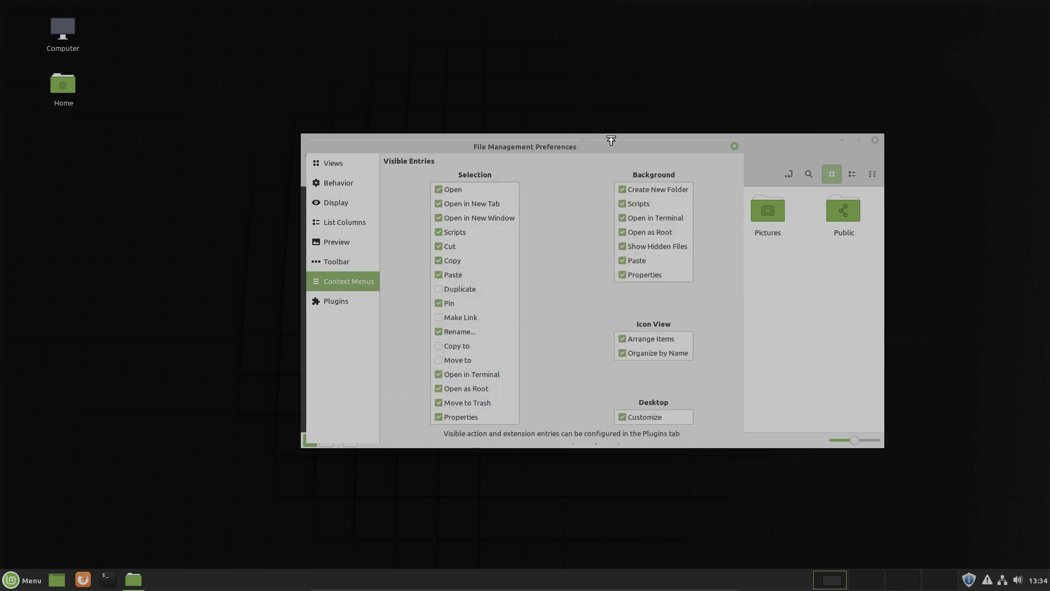
left_click_drag(562, 159, 328, 216)
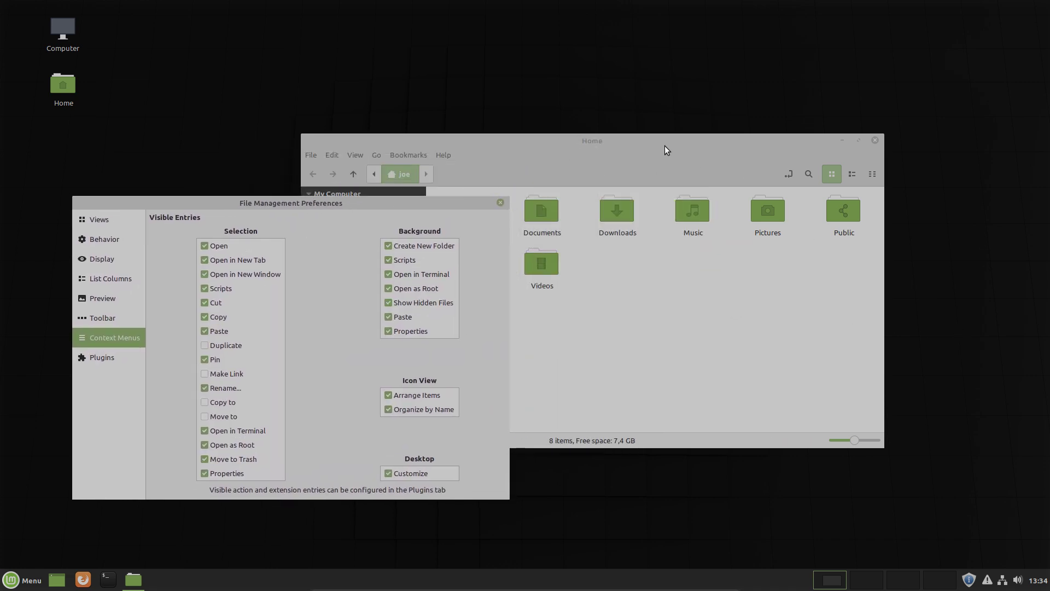
left_click_drag(663, 146, 702, 135)
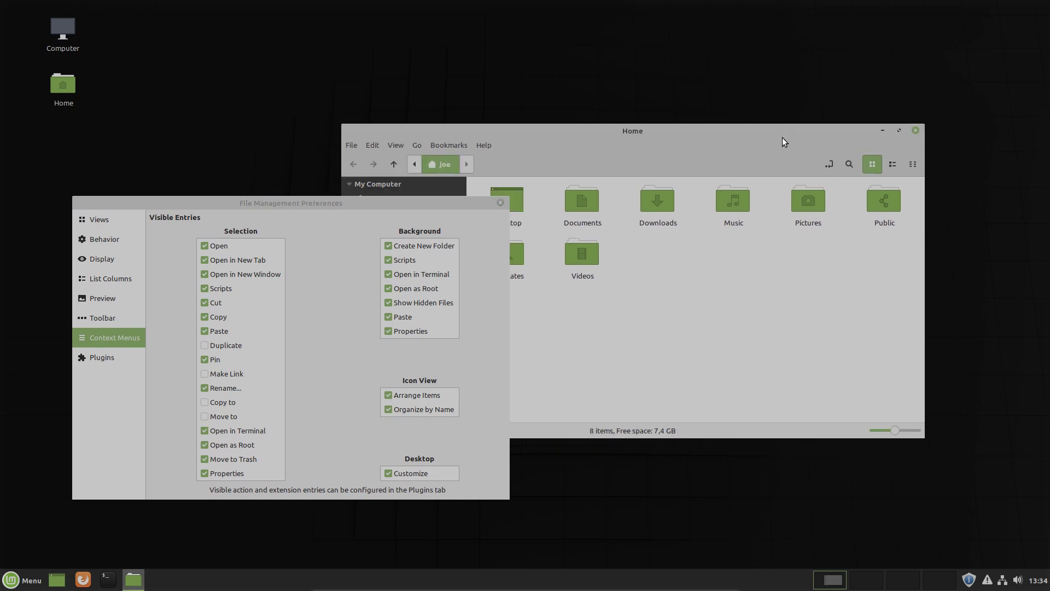
left_click_drag(782, 137, 887, 53)
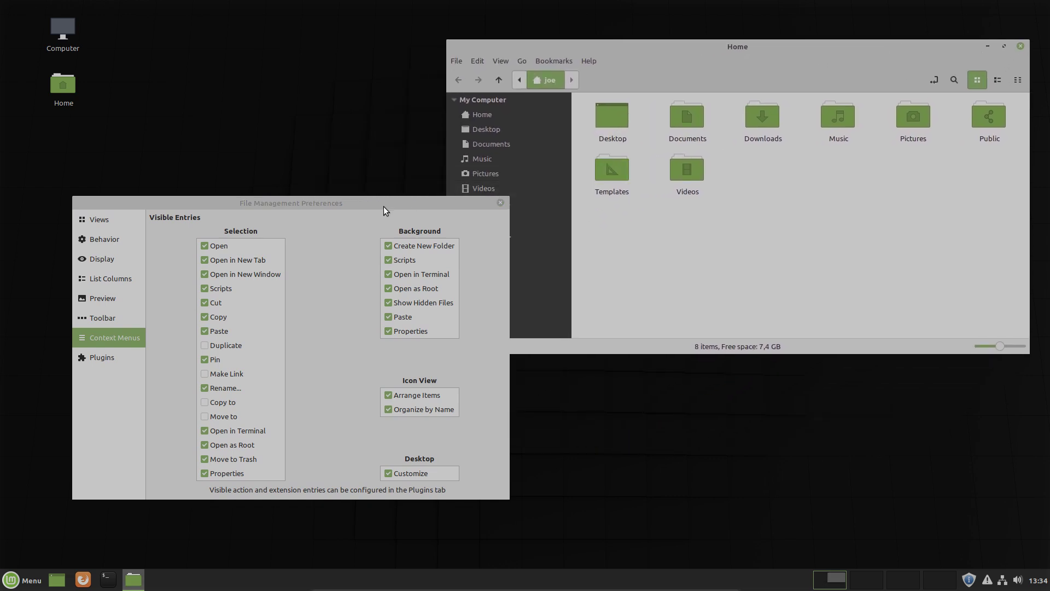
left_click_drag(371, 196, 372, 78)
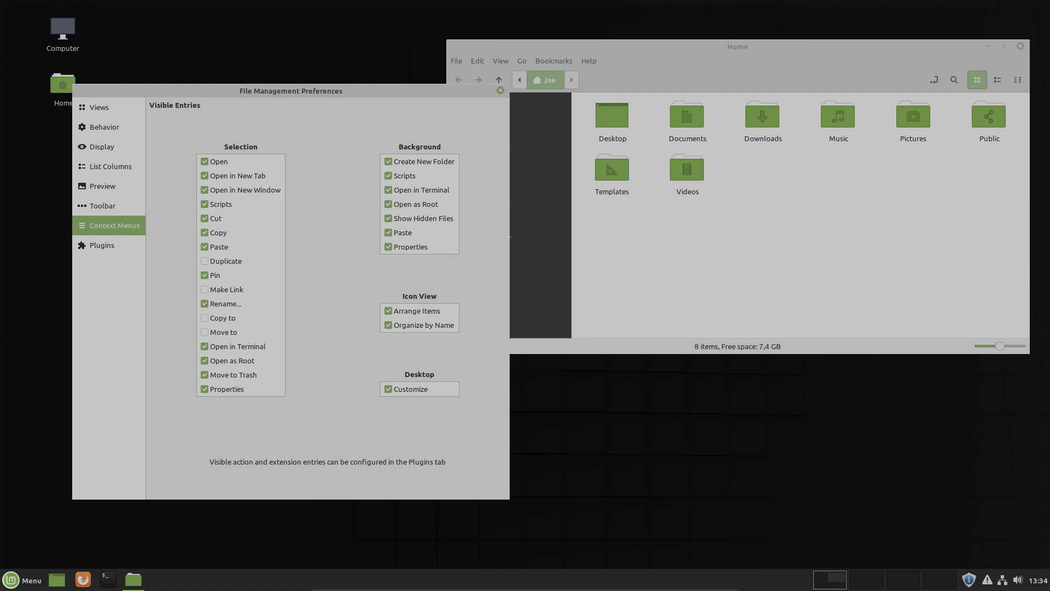
left_click_drag(687, 116, 738, 134)
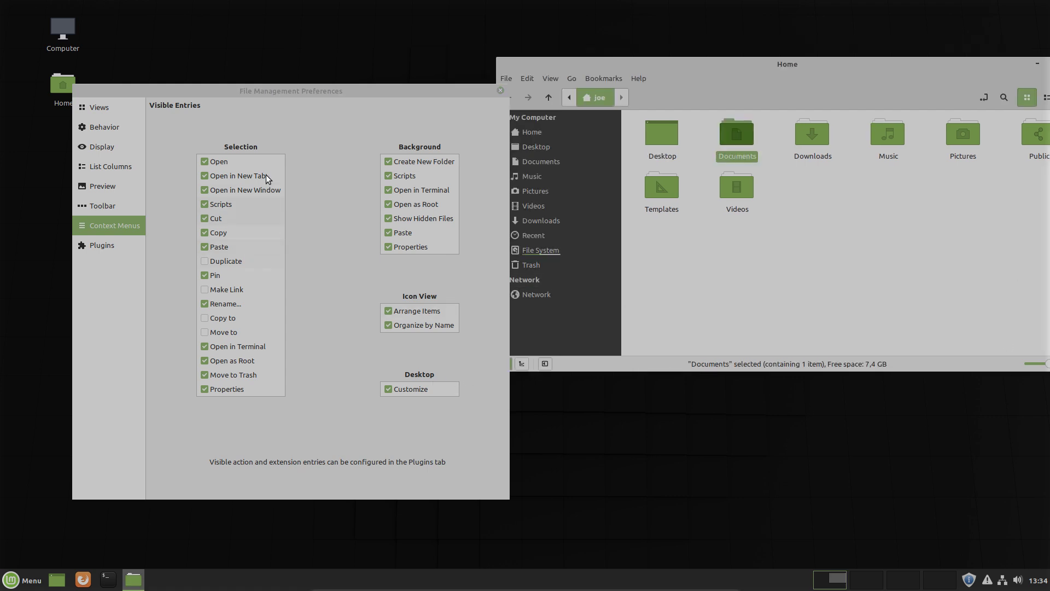
Step: Tick Duplicate in Context Menus preferences and confirm it shows in the Documents right-click menu
right_click(737, 141)
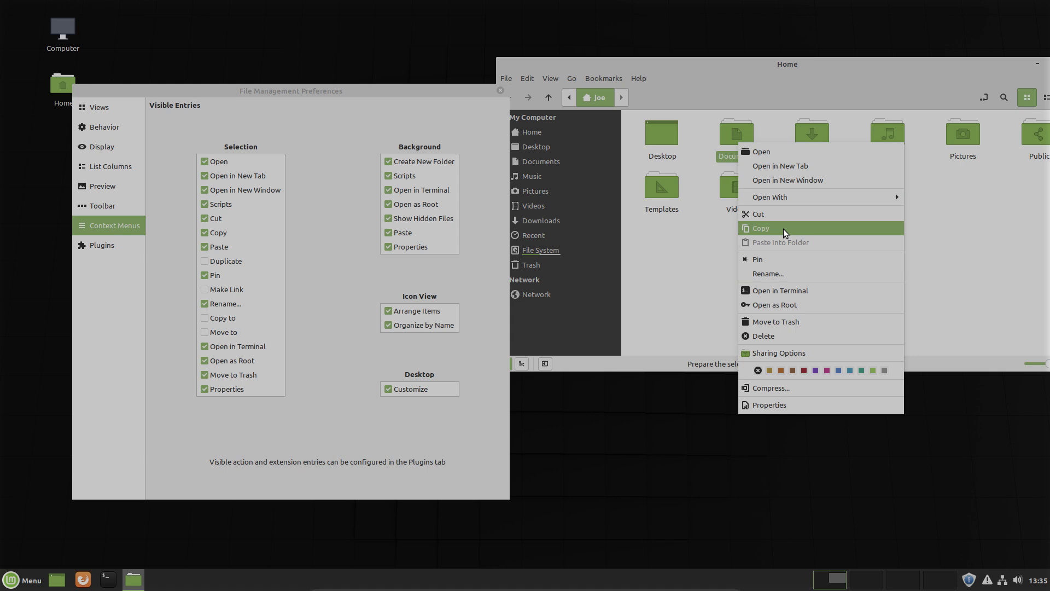
left_click(206, 262)
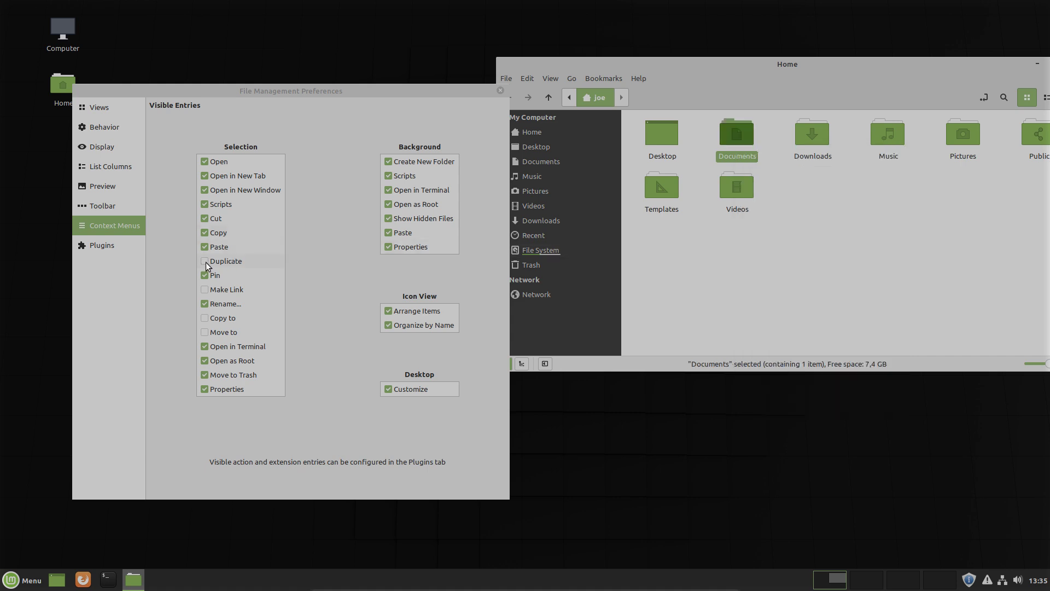
left_click(206, 261)
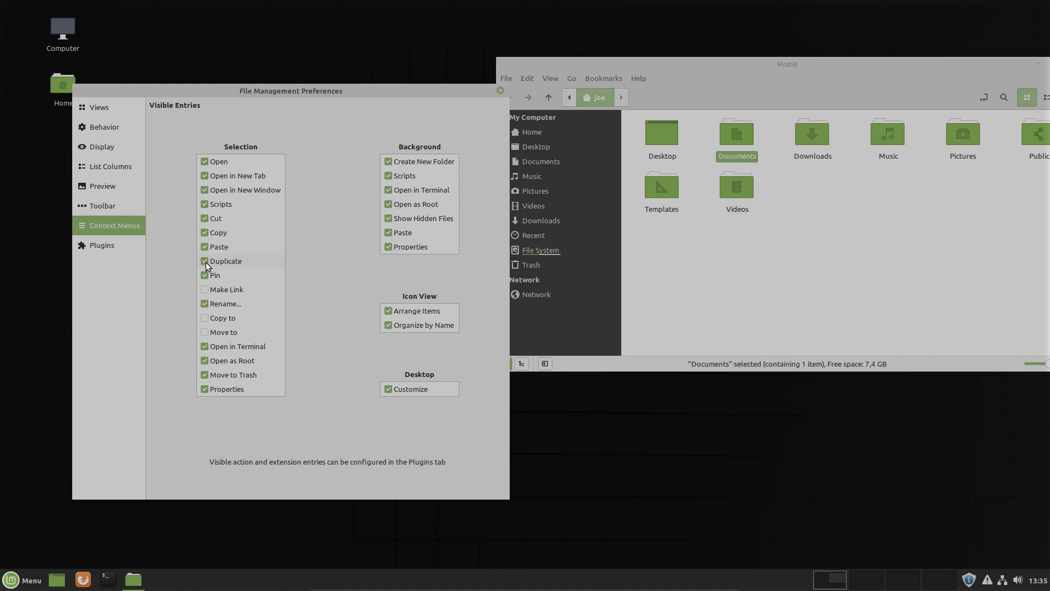
right_click(747, 137)
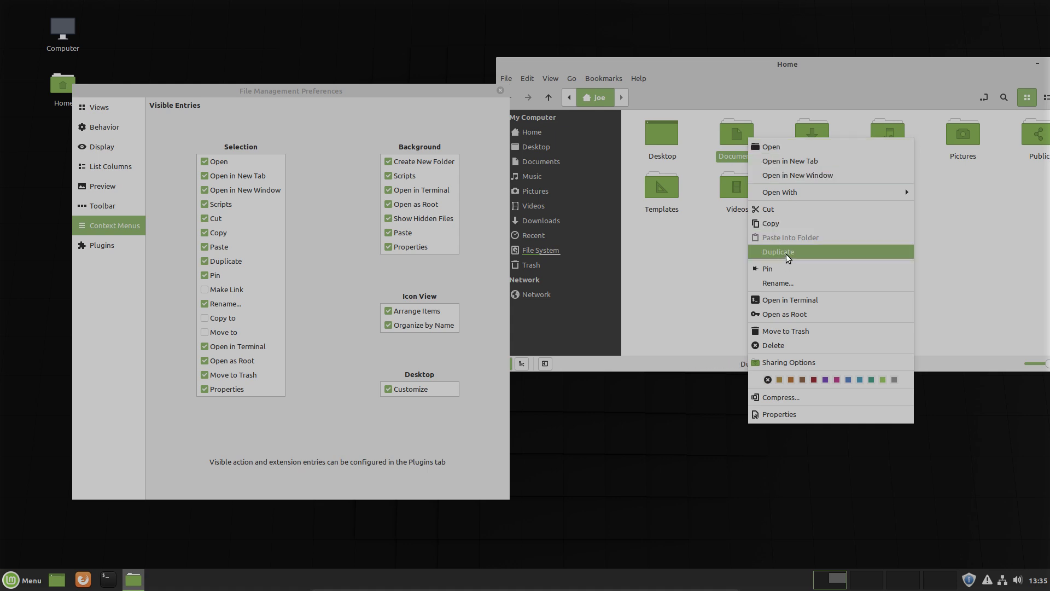
Step: Untick Duplicate, then inspect the empty-area menu's Create New Document and Arrange Items entries
left_click(206, 262)
right_click(770, 276)
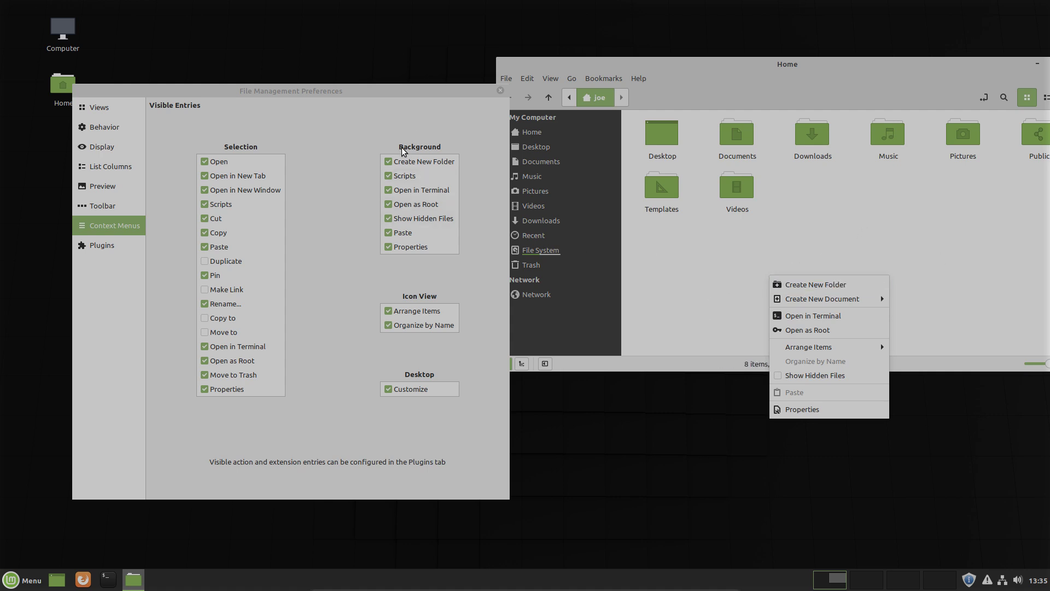
left_click(814, 232)
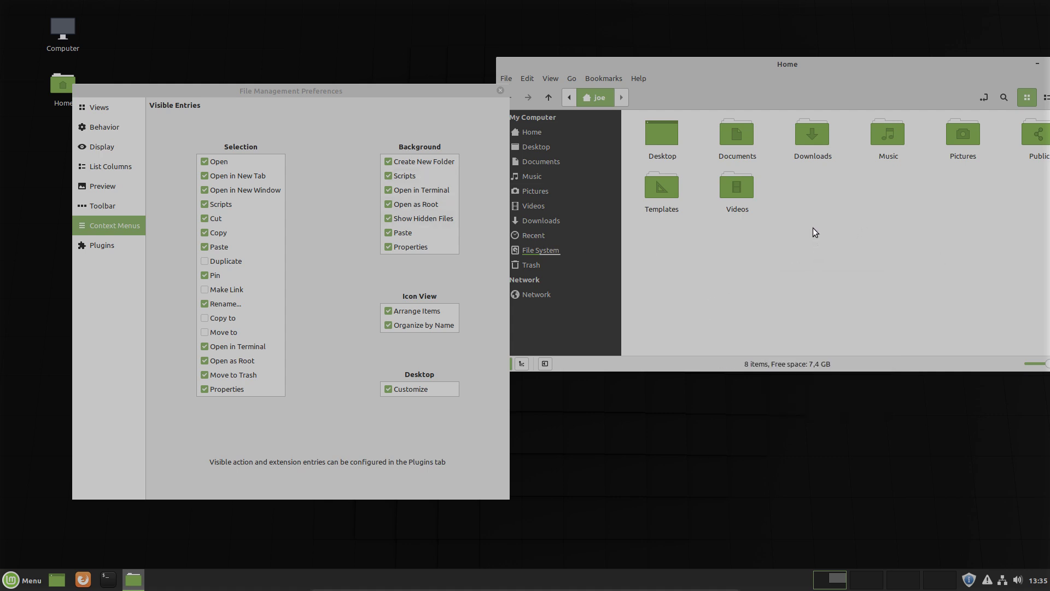
right_click(814, 232)
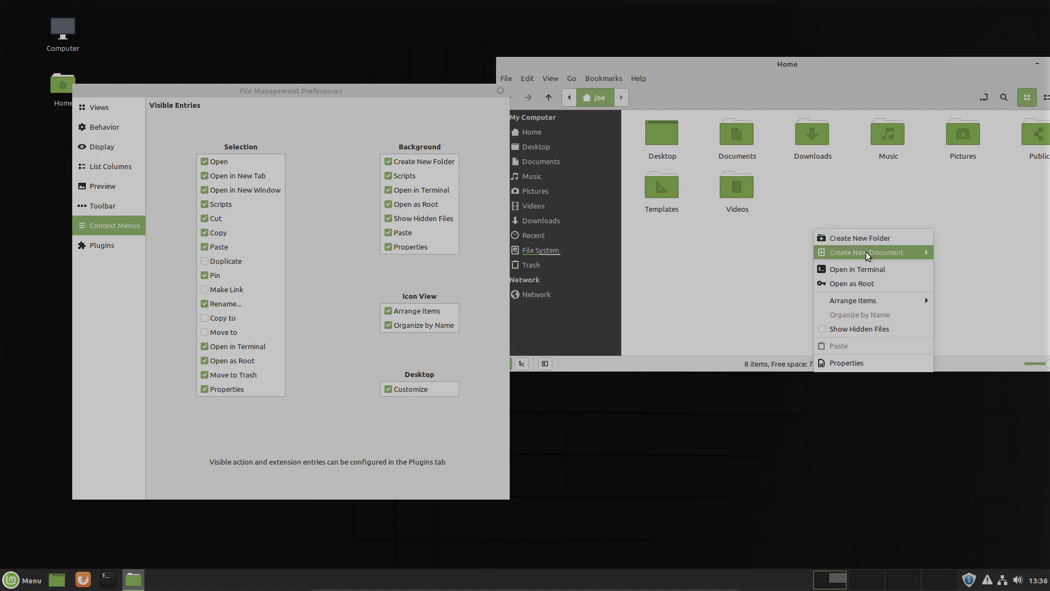
mouse_move(910, 256)
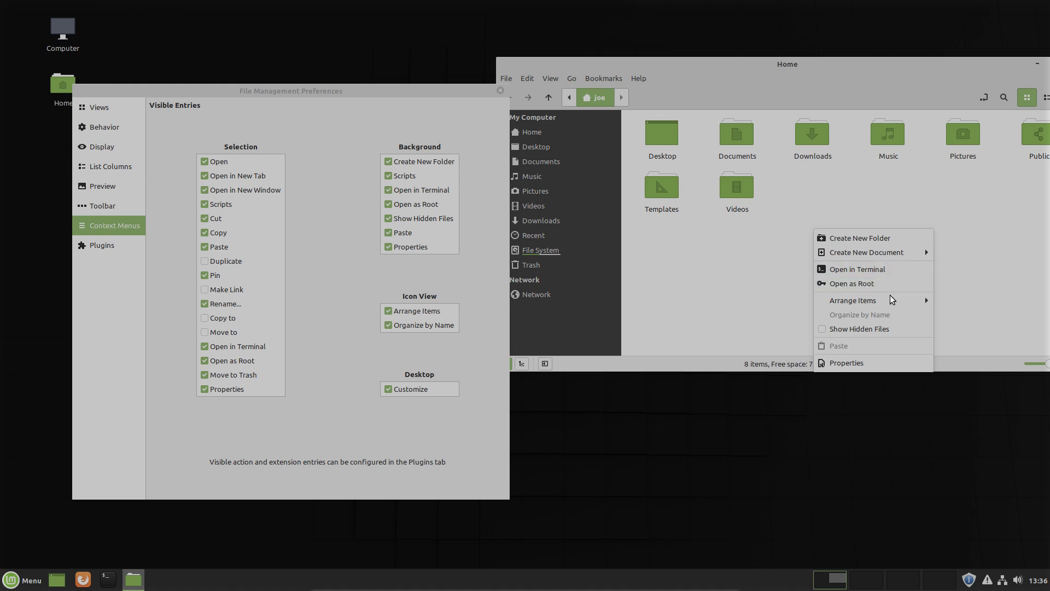
mouse_move(884, 301)
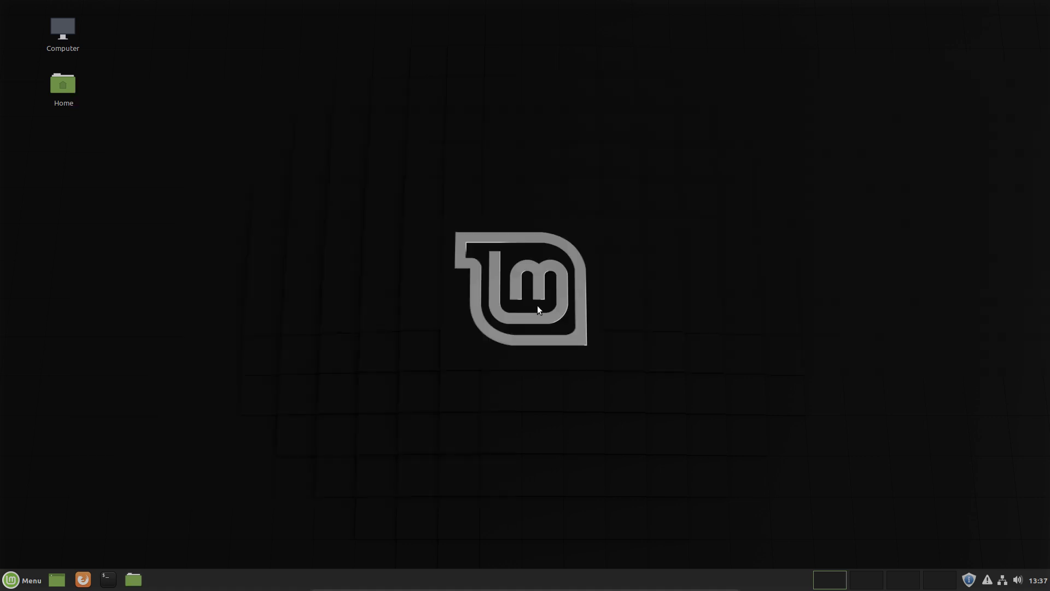
Step: Set the Menu applet's panel icon to linuxmint-logo from its Configure settings
right_click(12, 575)
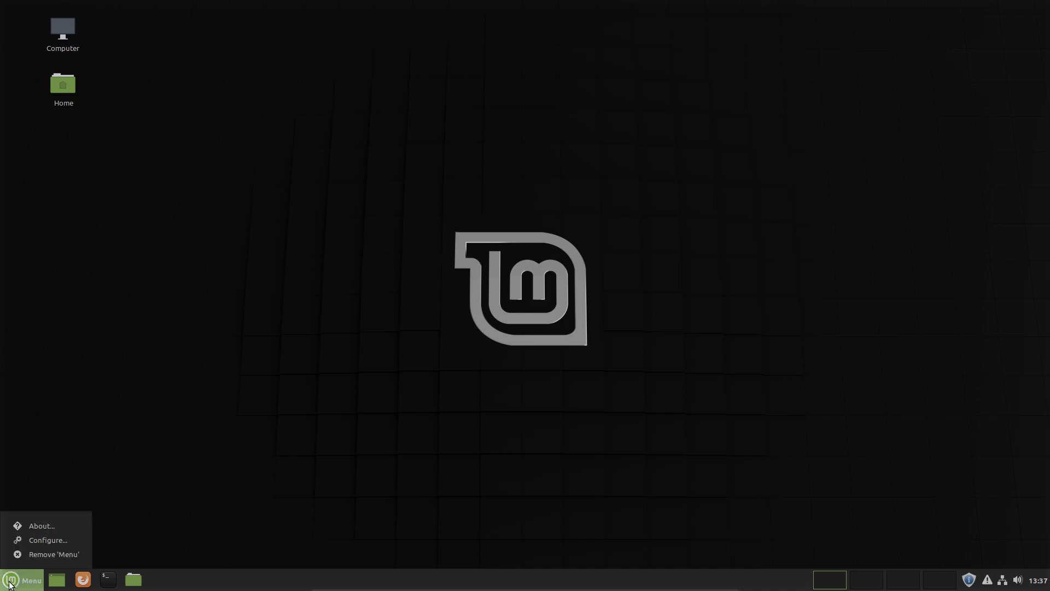
left_click(35, 540)
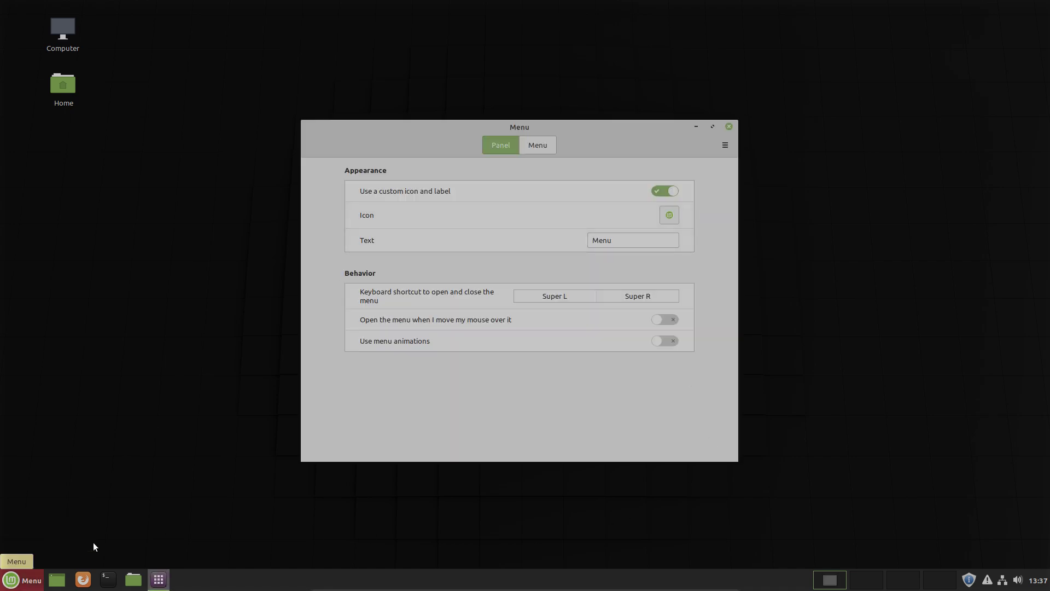
left_click(670, 215)
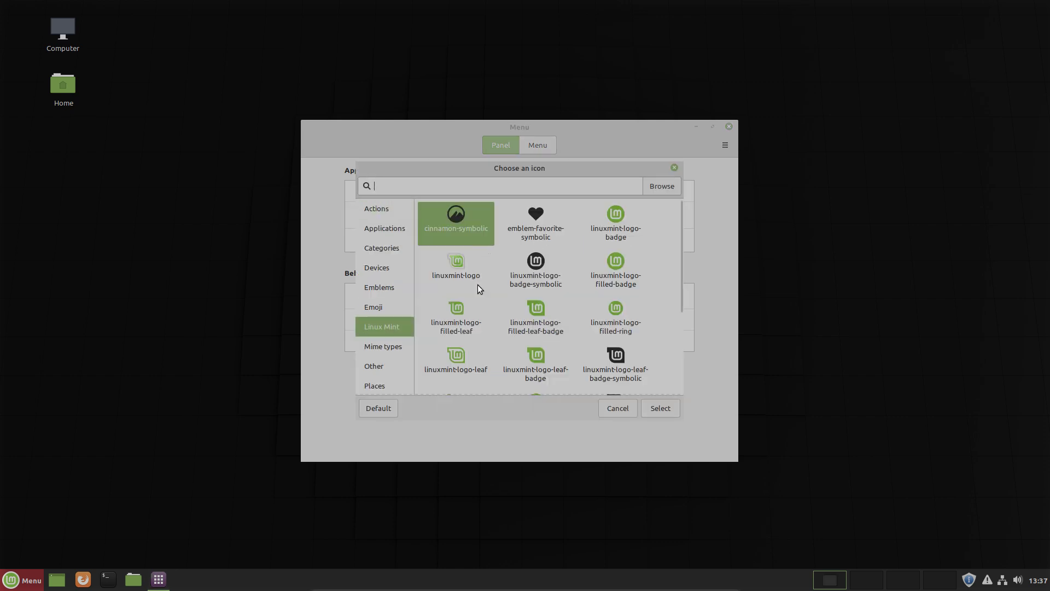
left_click(459, 262)
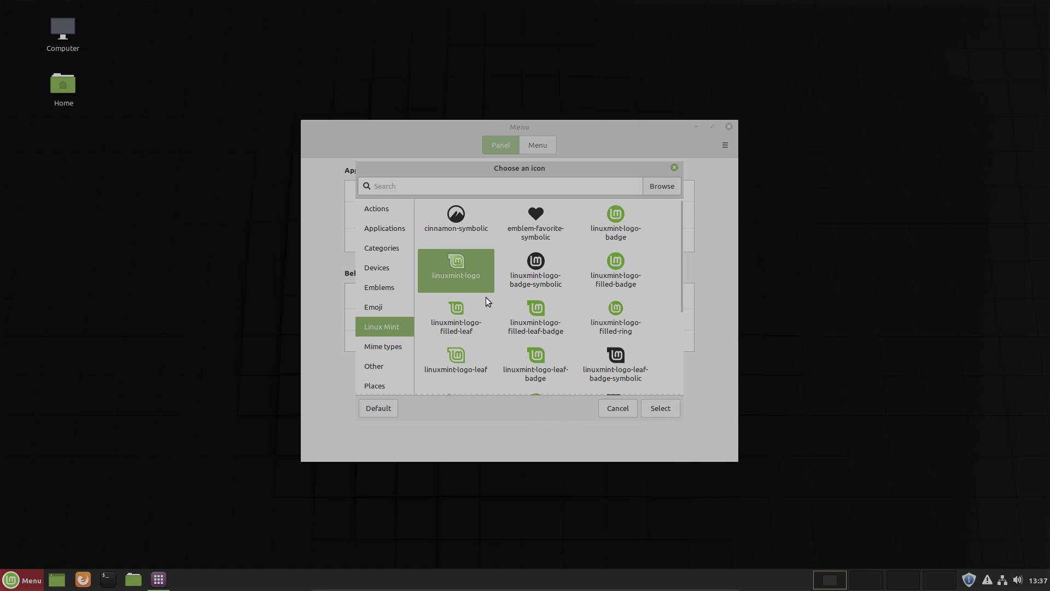
left_click(664, 409)
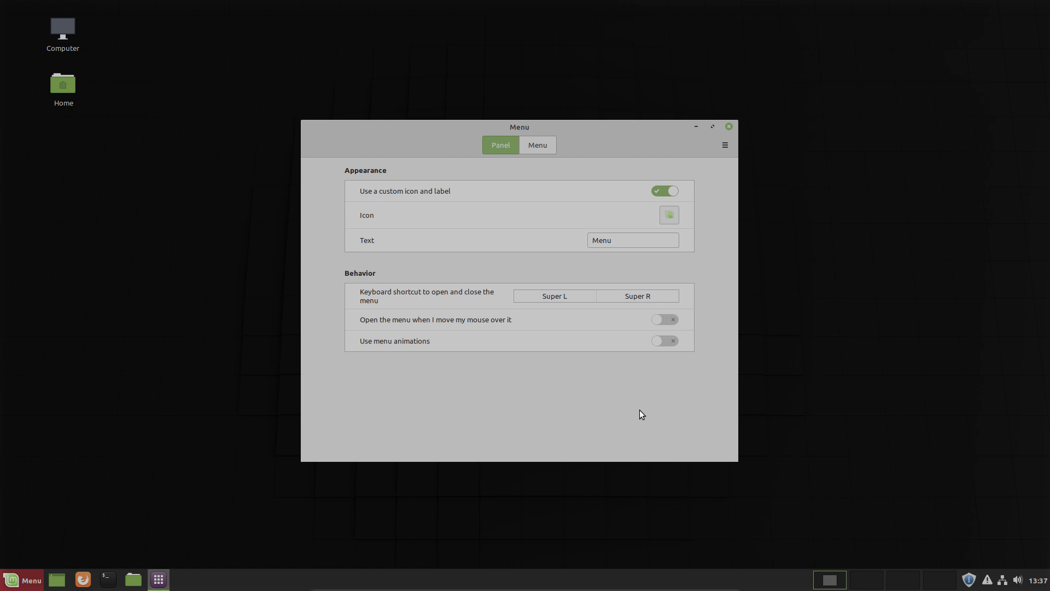
Step: Try linuxmint-logo-filled-ring and then linuxmint-logo-badge as the menu icon
left_click(670, 213)
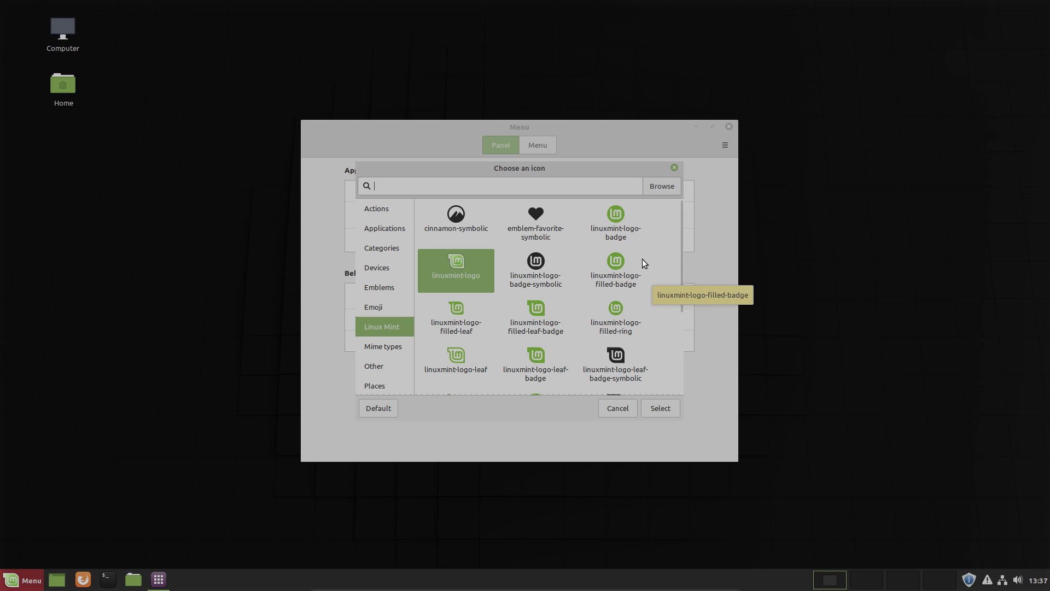
left_click(618, 310)
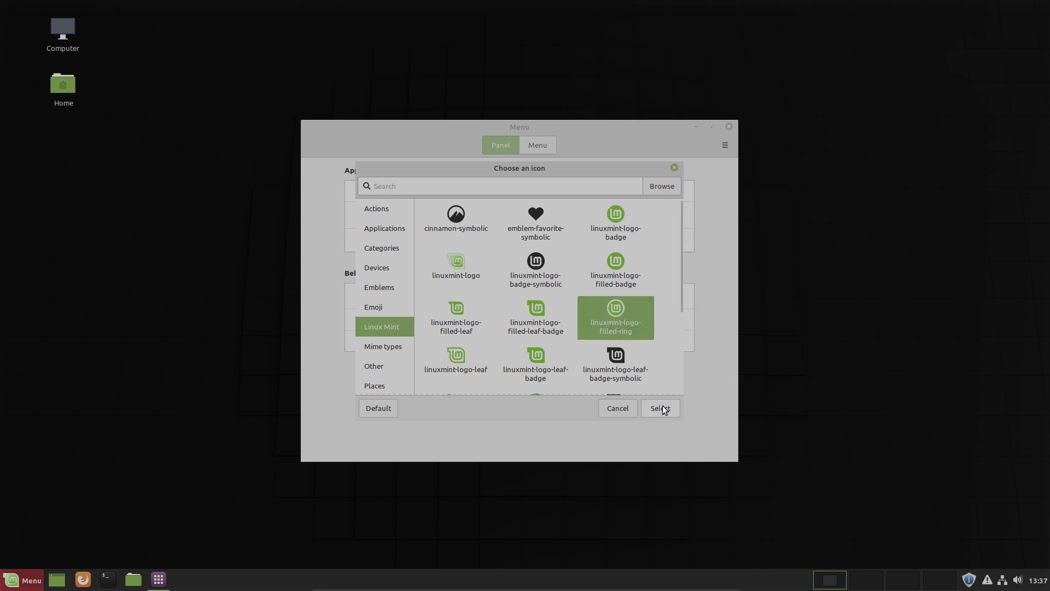
left_click(662, 408)
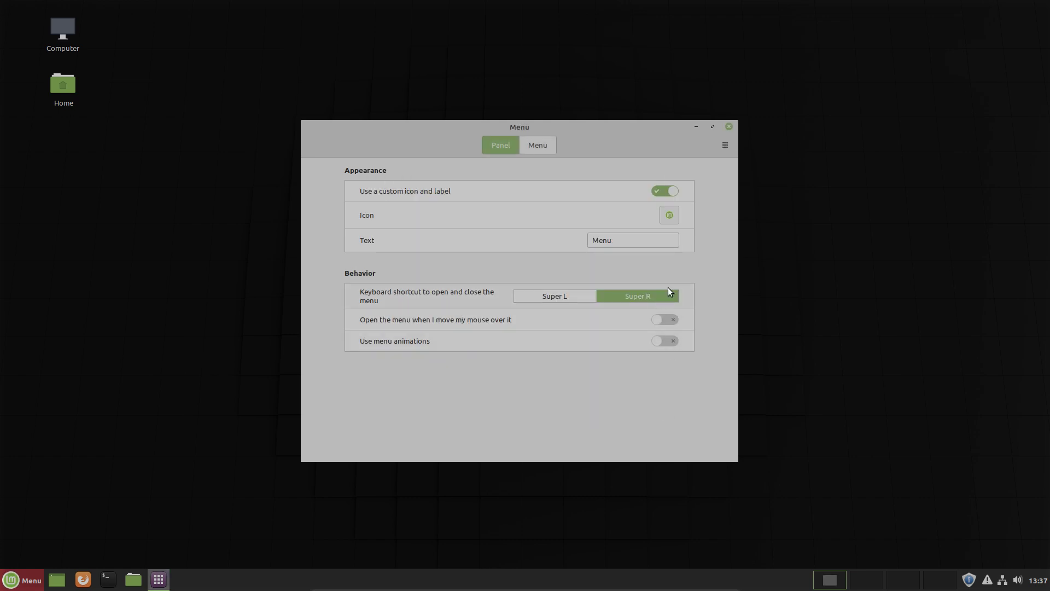
left_click(669, 217)
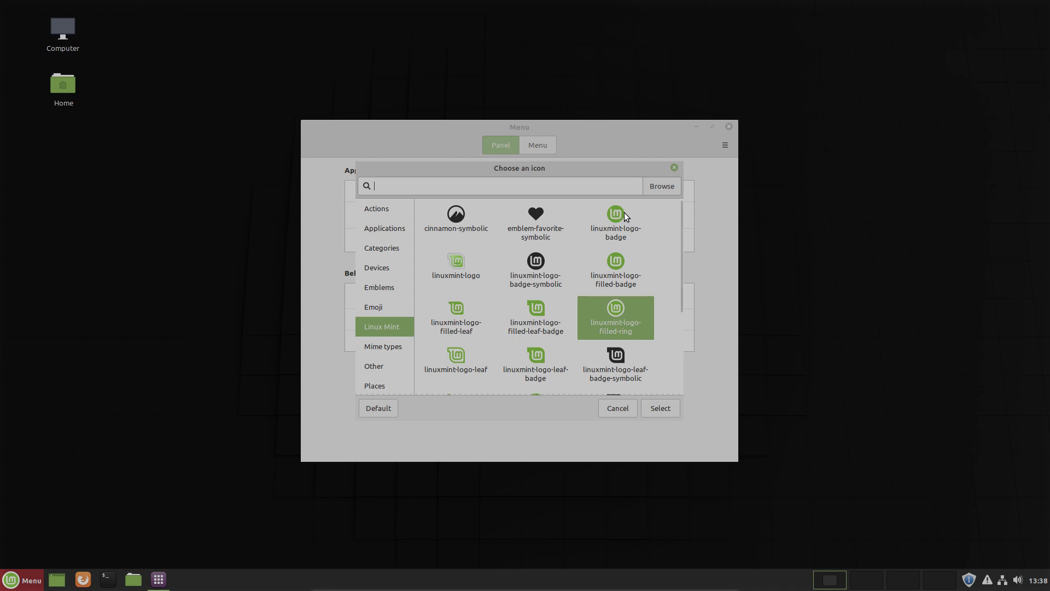
left_click(617, 217)
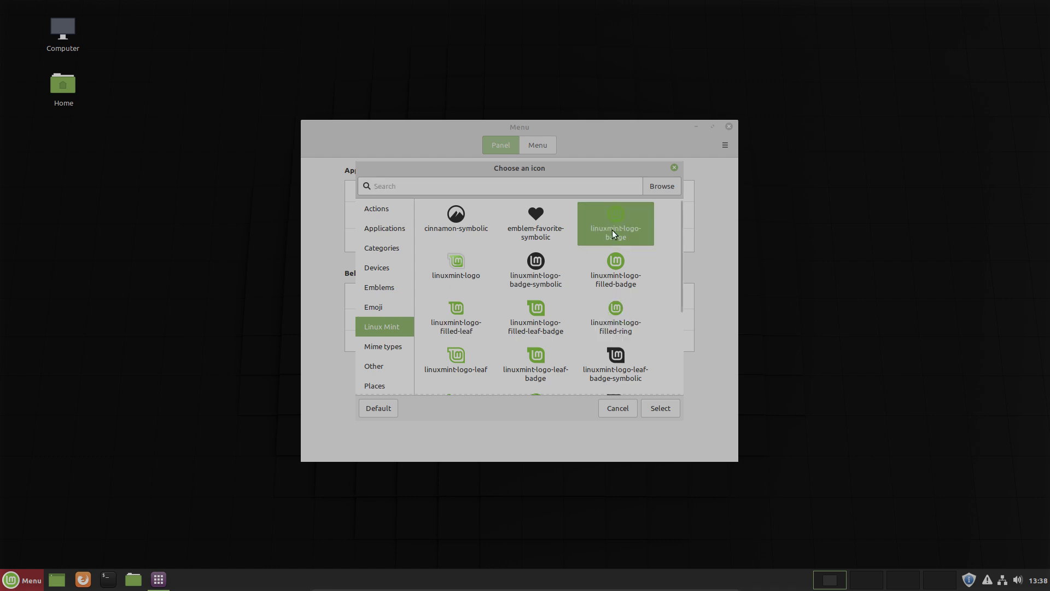
left_click(658, 409)
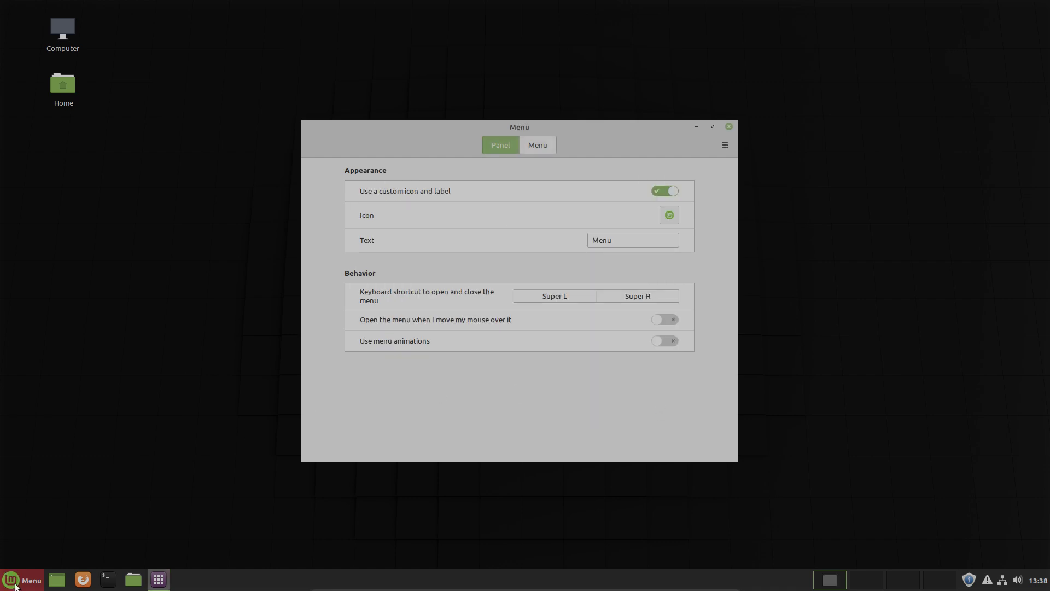
Step: Settle on linuxmint-logo-filled-badge as the final menu icon
left_click(669, 216)
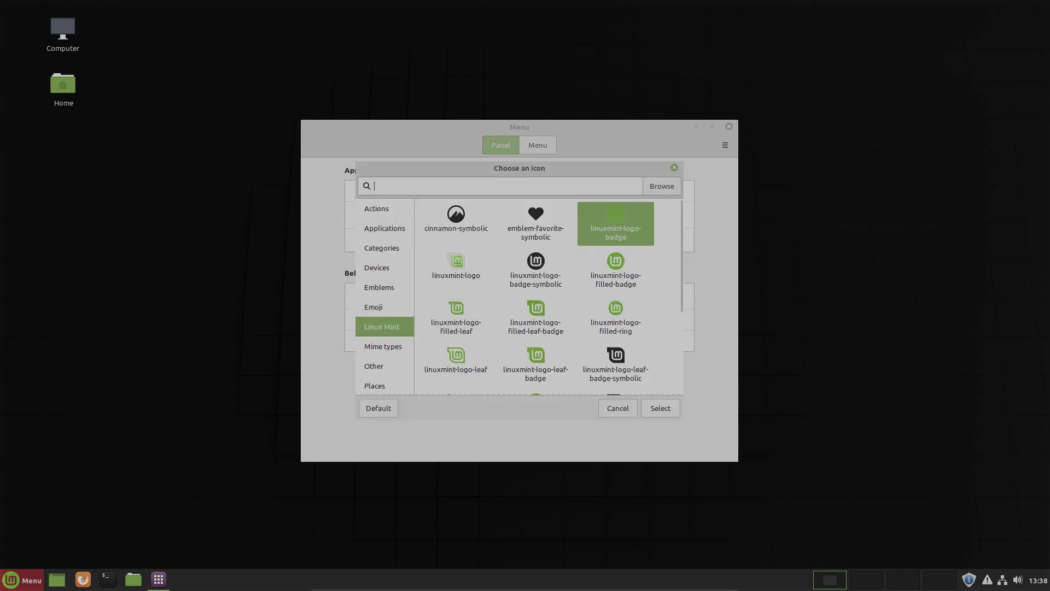
left_click(615, 268)
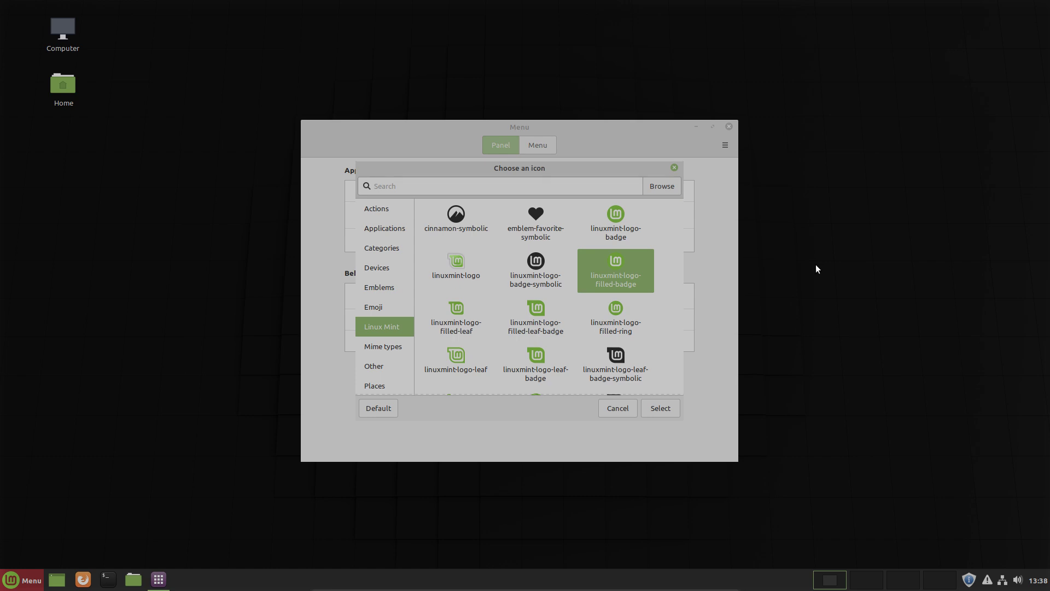
left_click(660, 409)
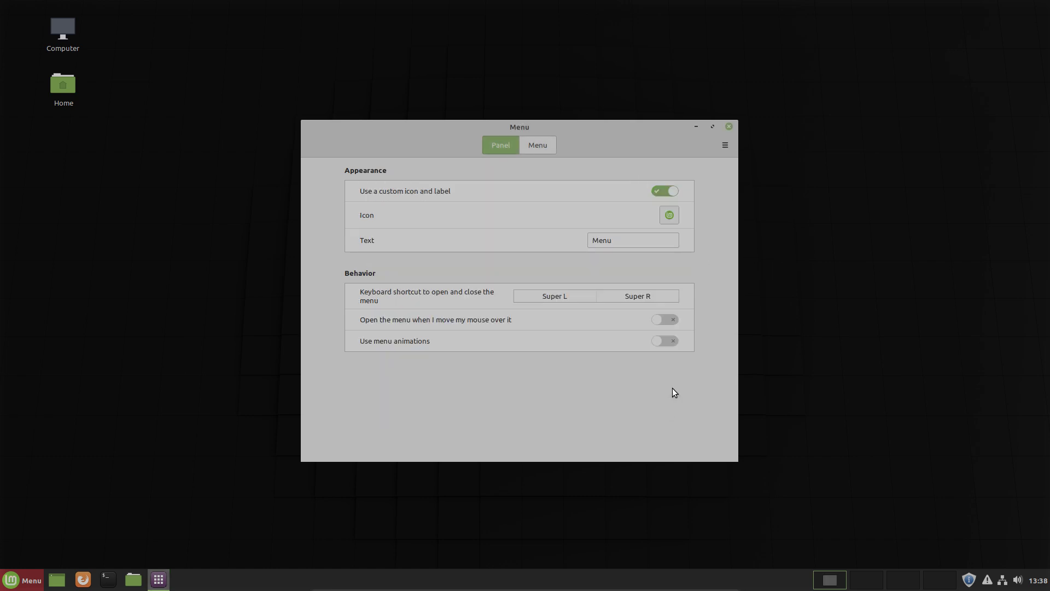